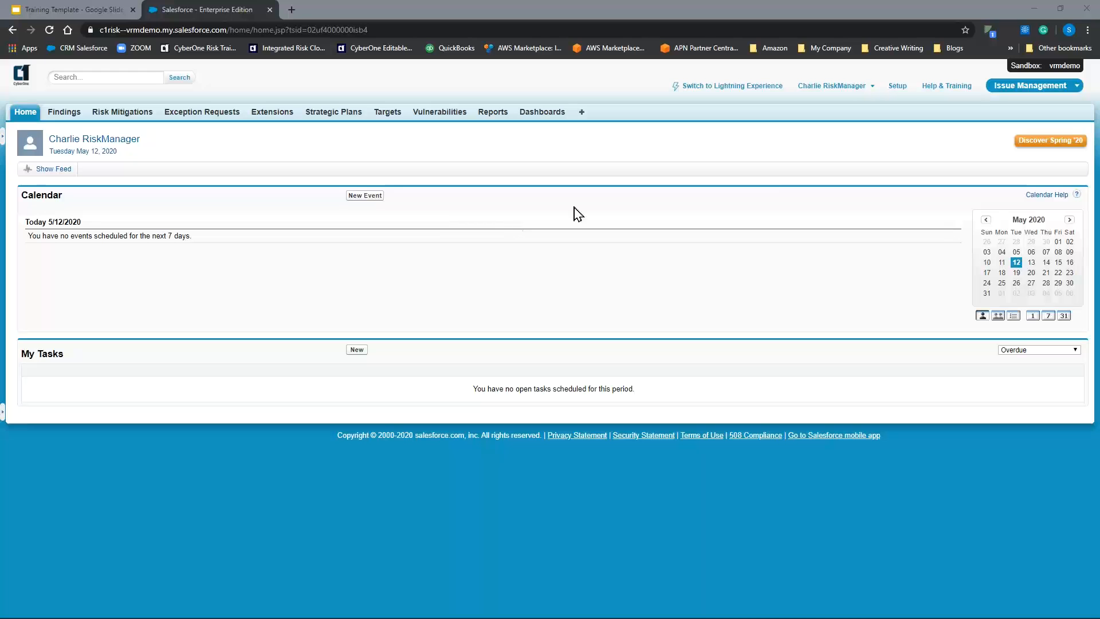
# Step: Open the list of all findings in the Issue Management app
pyautogui.click(1035, 90)
pyautogui.click(1034, 90)
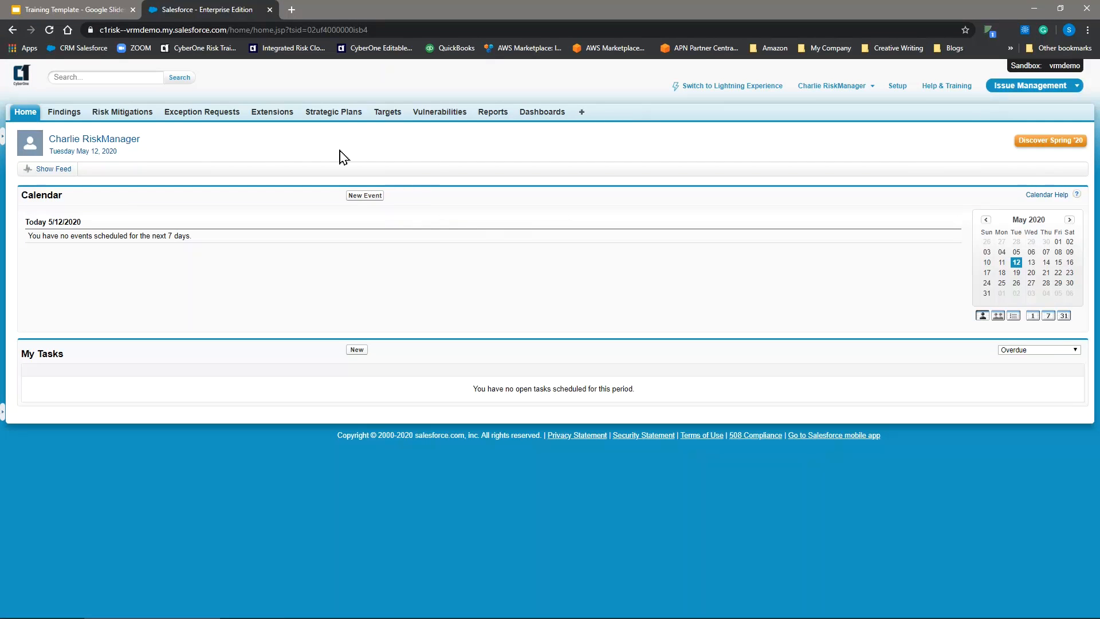
pyautogui.click(63, 112)
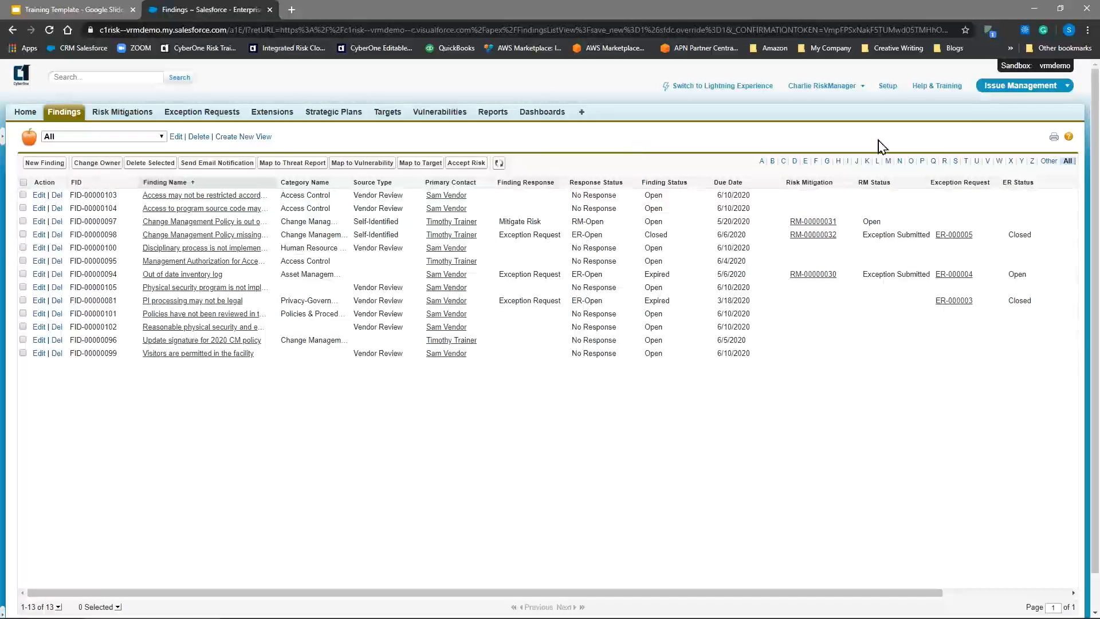
# Step: Switch to the Vendor Management app and open the ACME vendor record
pyautogui.click(1002, 87)
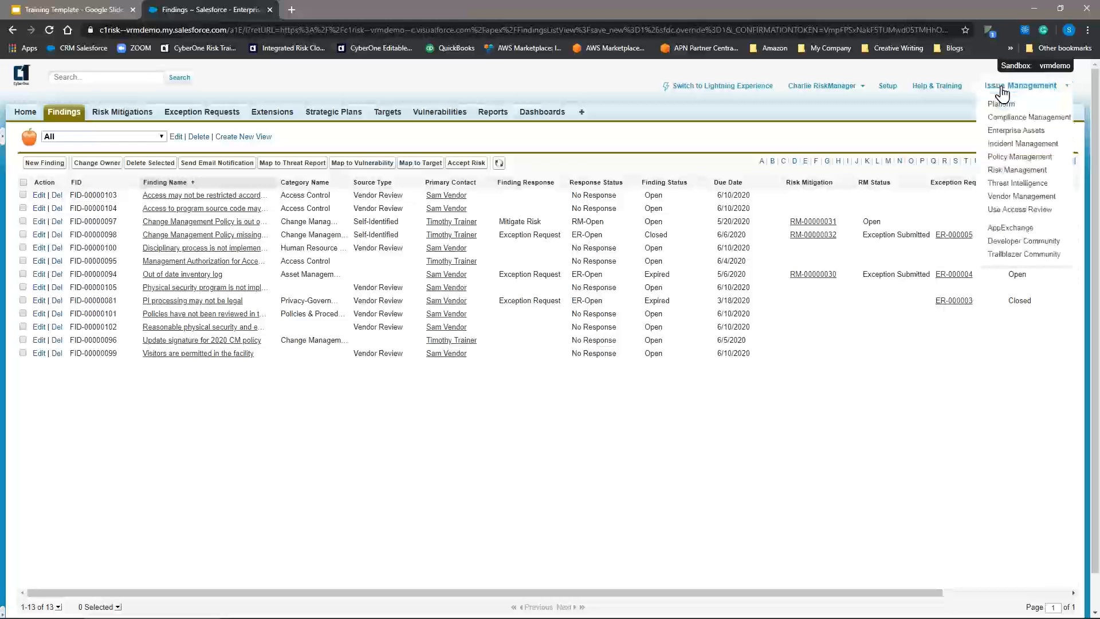
pyautogui.click(1001, 197)
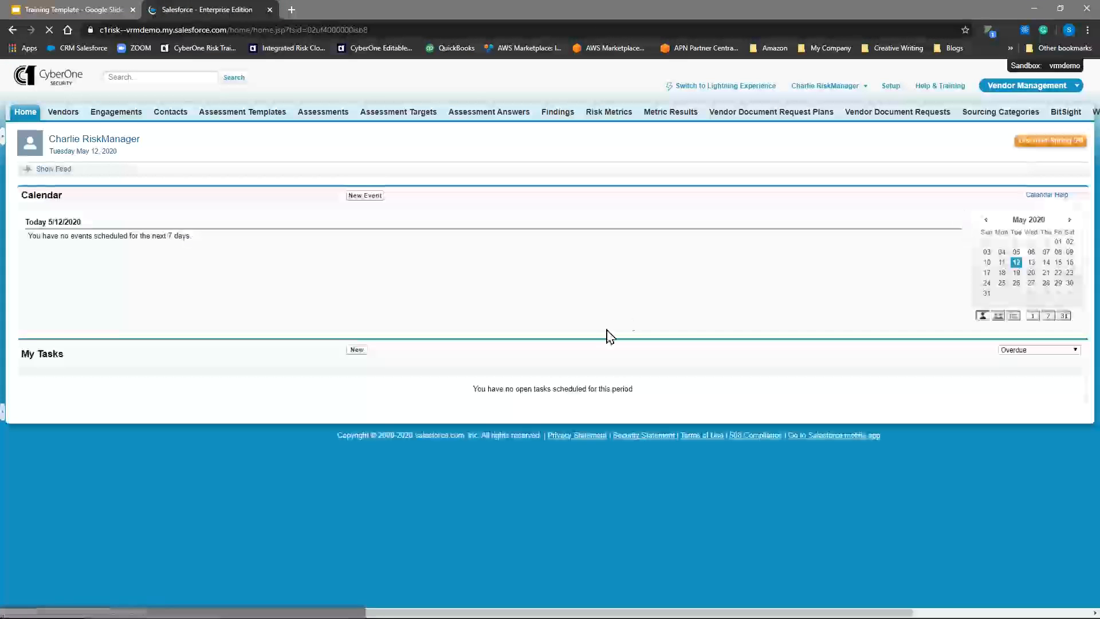
pyautogui.click(62, 112)
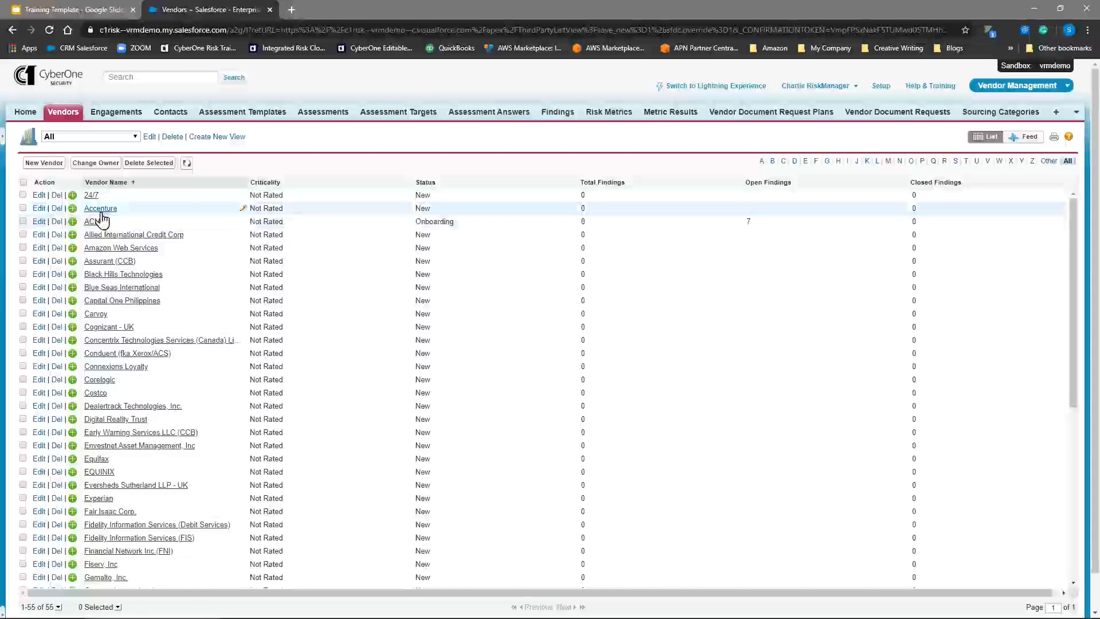
pyautogui.click(94, 221)
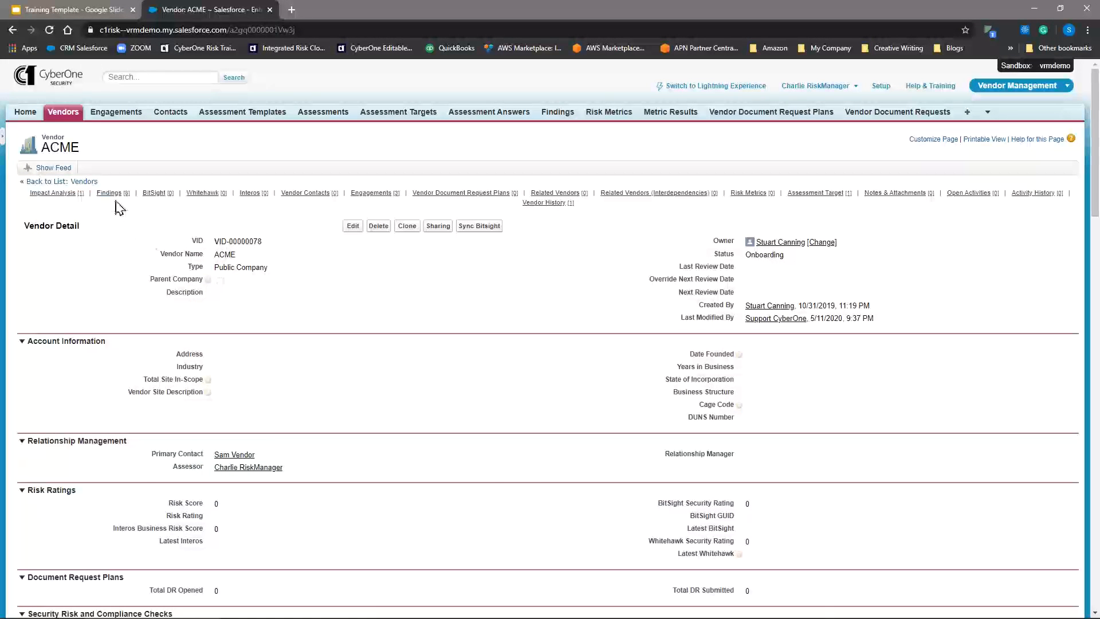
# Step: Open the "PI processing may not be legal" finding from ACME's related findings and check its vendor under Finding Tags
pyautogui.click(109, 193)
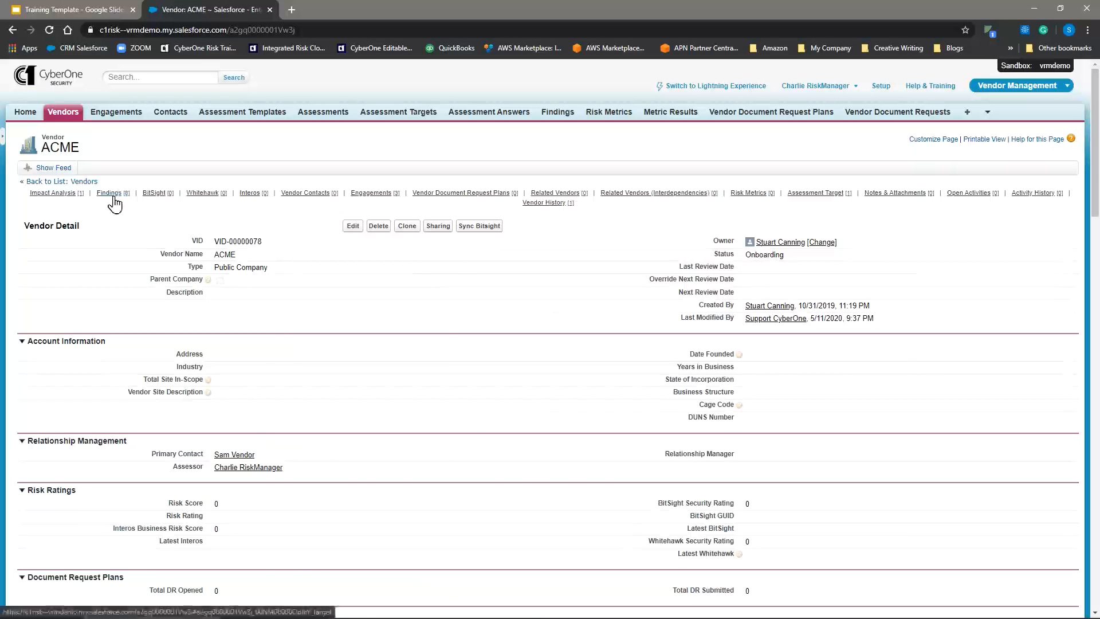
pyautogui.moveTo(110, 195)
pyautogui.click(105, 256)
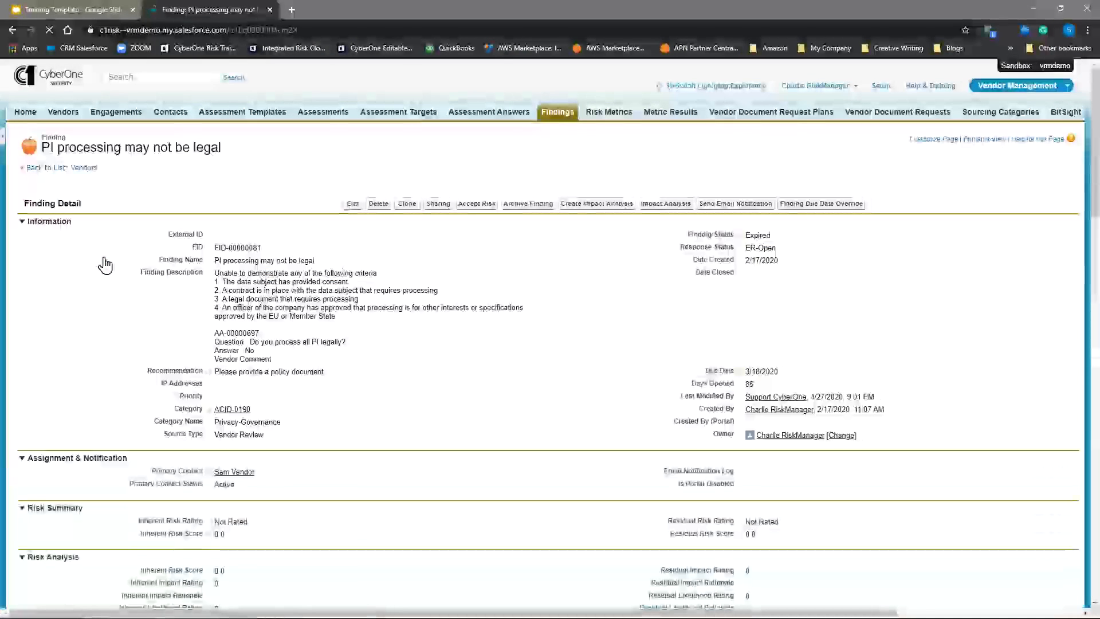
pyautogui.scroll(-7, 270, 294)
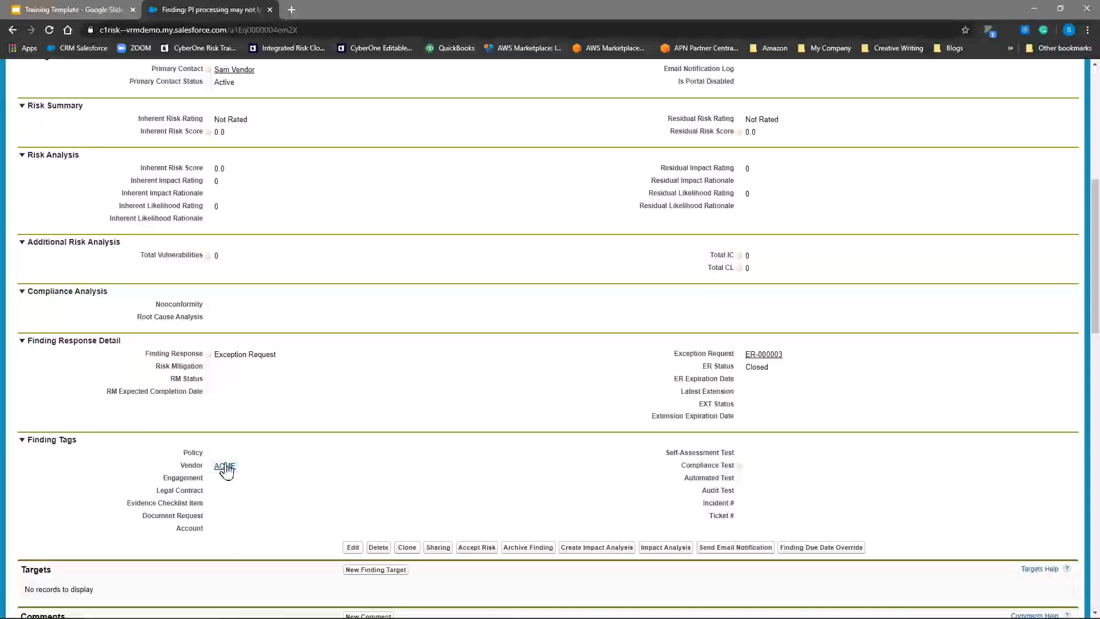
pyautogui.scroll(7, 258, 491)
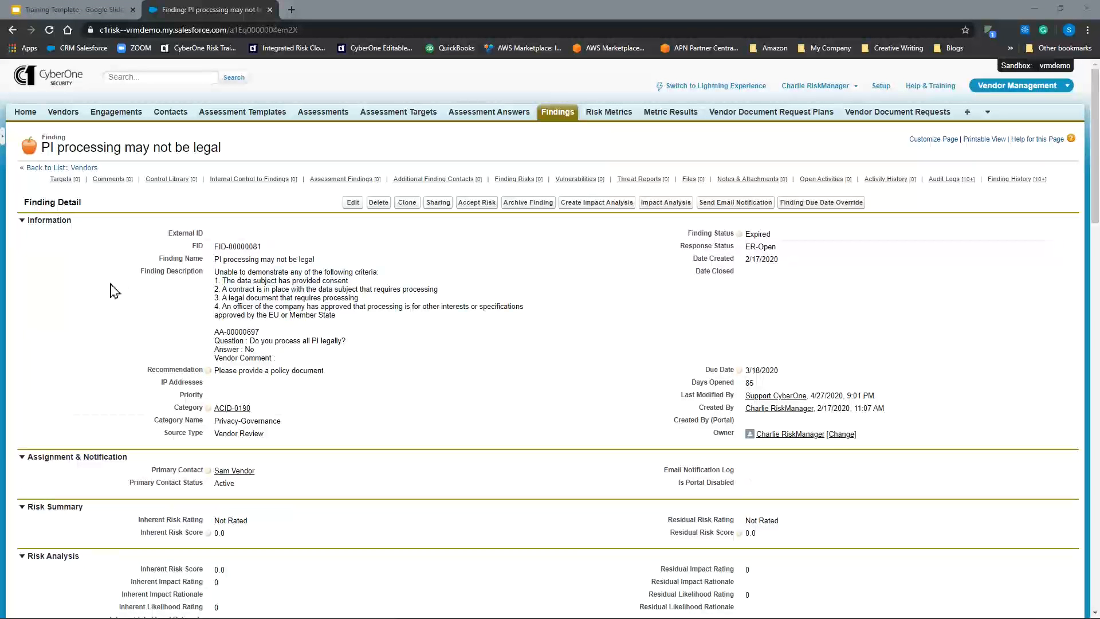
# Step: Switch to the Compliance Management app and open control test CT-00000000
pyautogui.click(999, 87)
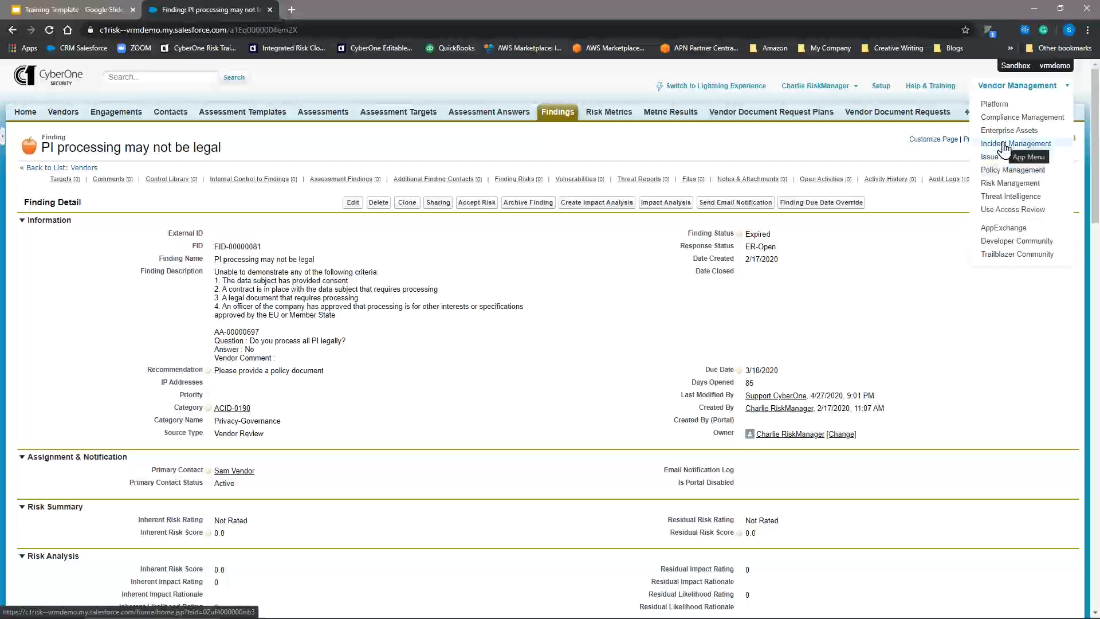
pyautogui.click(1004, 119)
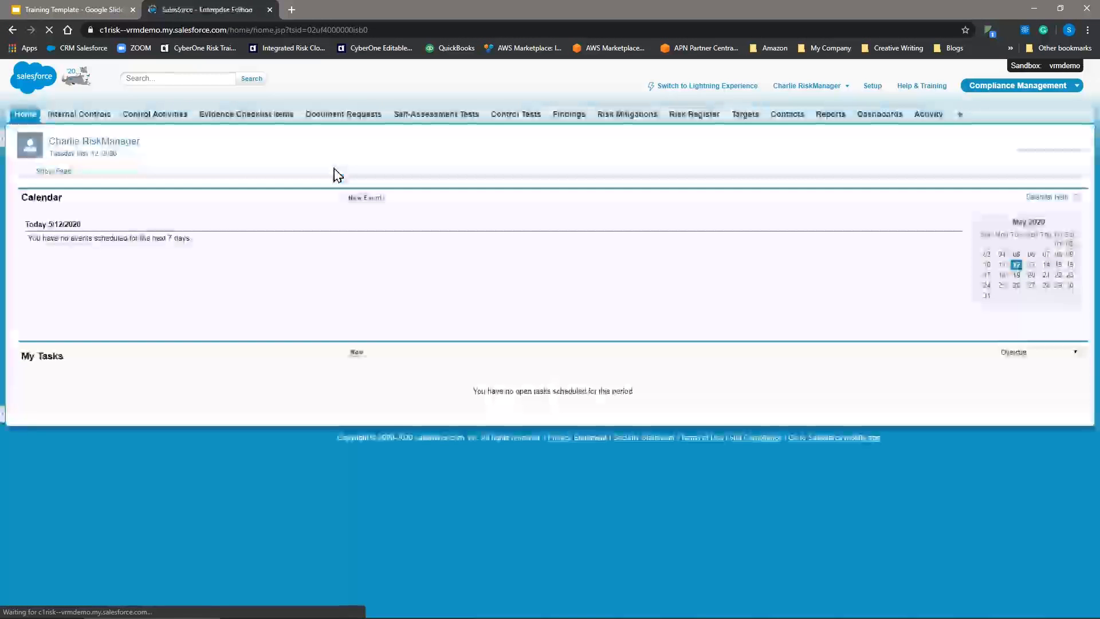
pyautogui.click(507, 122)
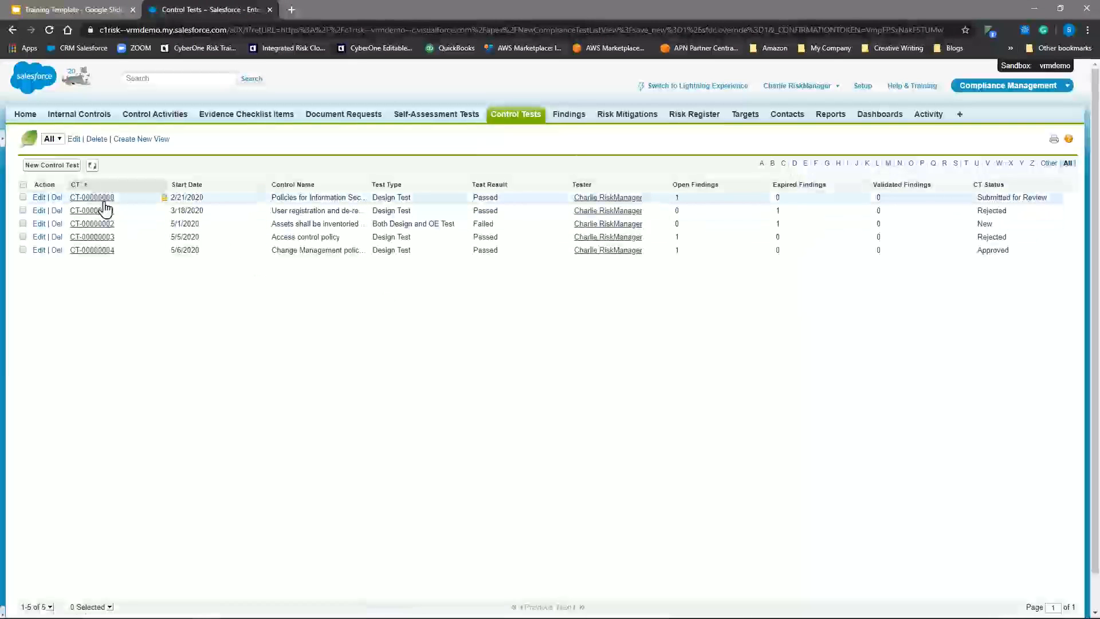
pyautogui.click(94, 198)
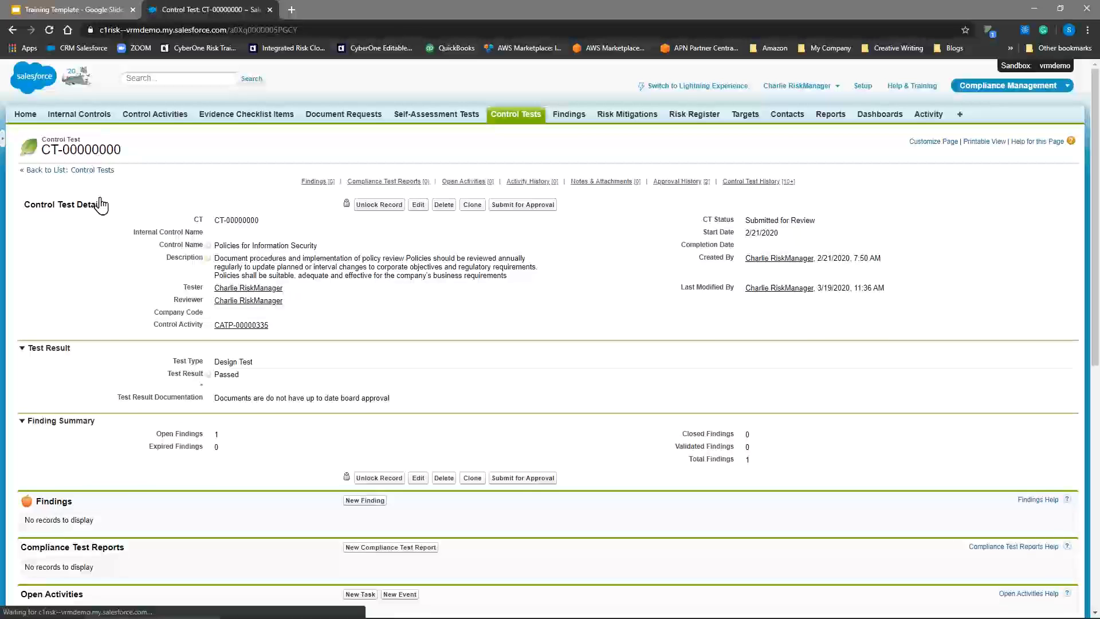
# Step: Open a new finding form from the control test's related findings and check the Compliance Test field under Finding Tags
pyautogui.moveTo(314, 183)
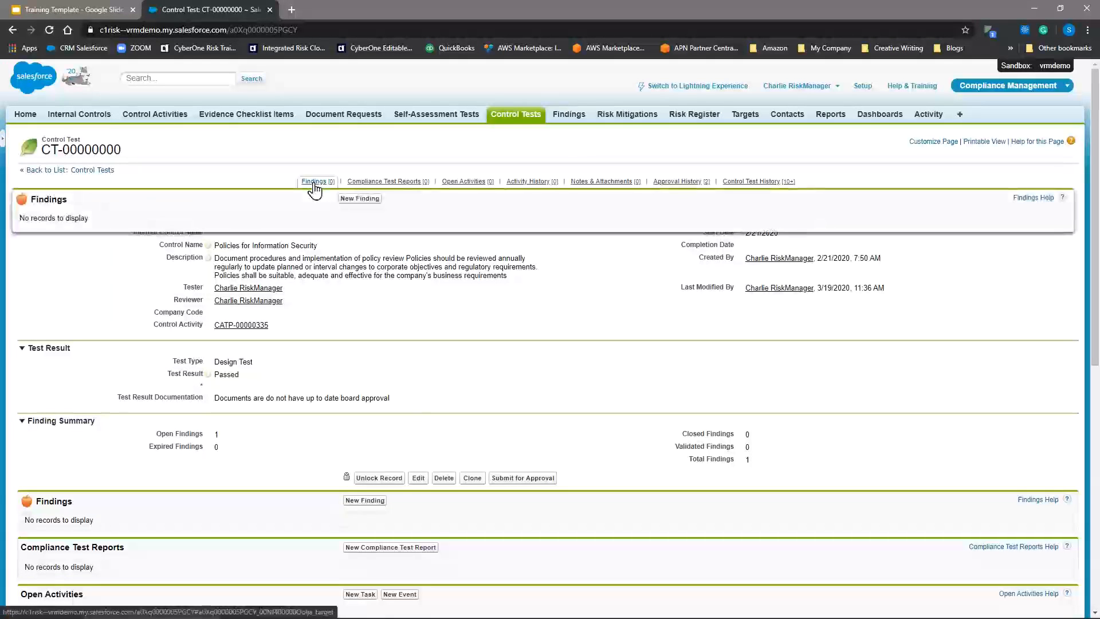
pyautogui.click(360, 200)
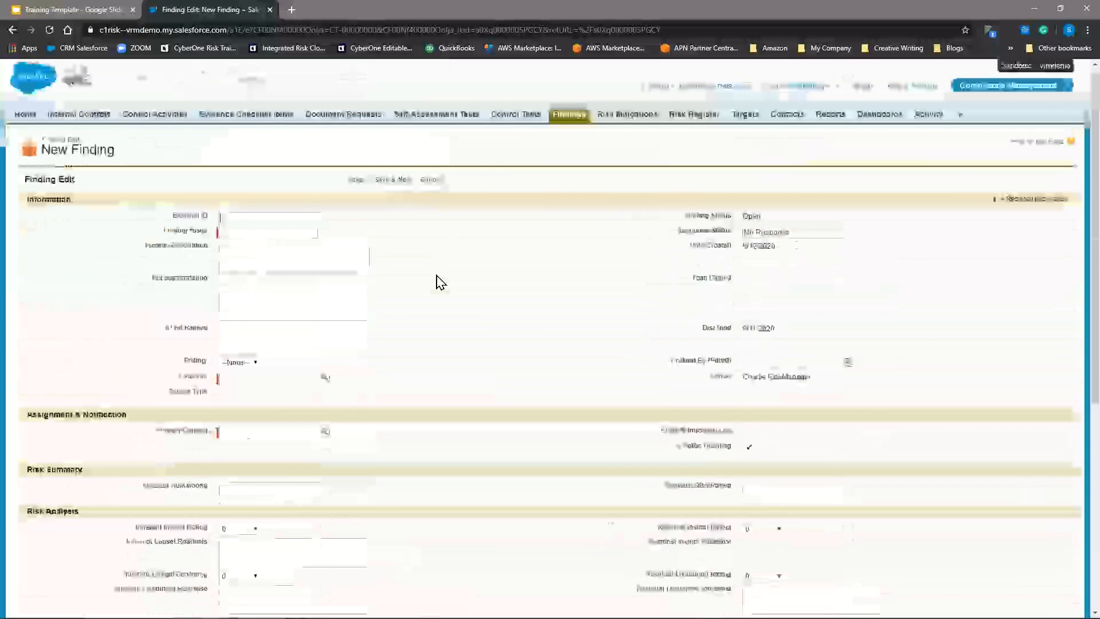
pyautogui.scroll(-6, 437, 282)
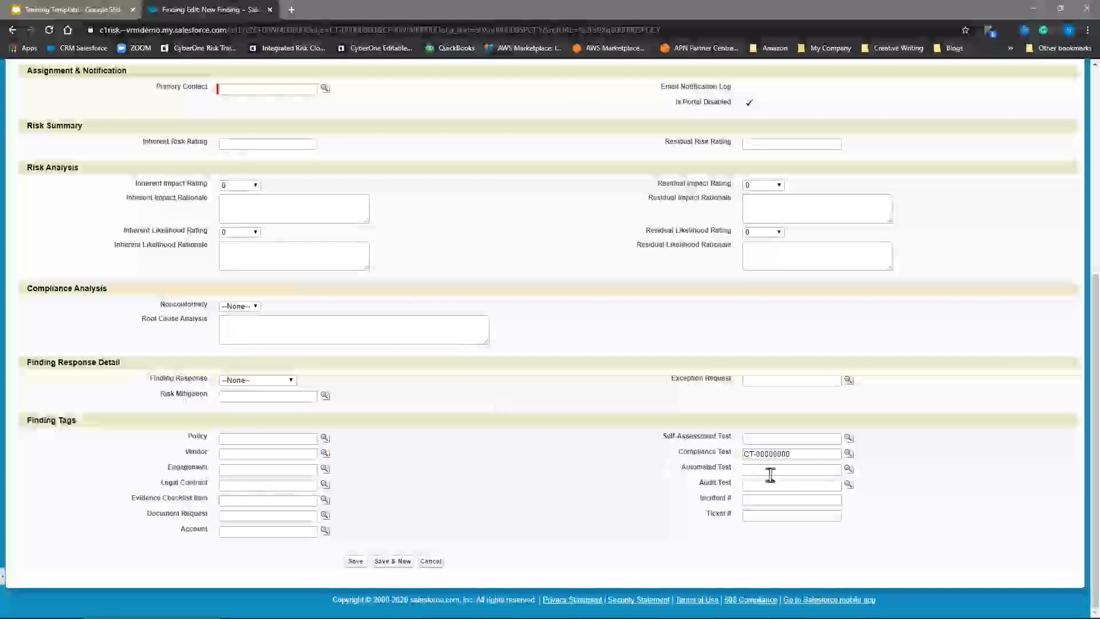
pyautogui.scroll(6, 510, 413)
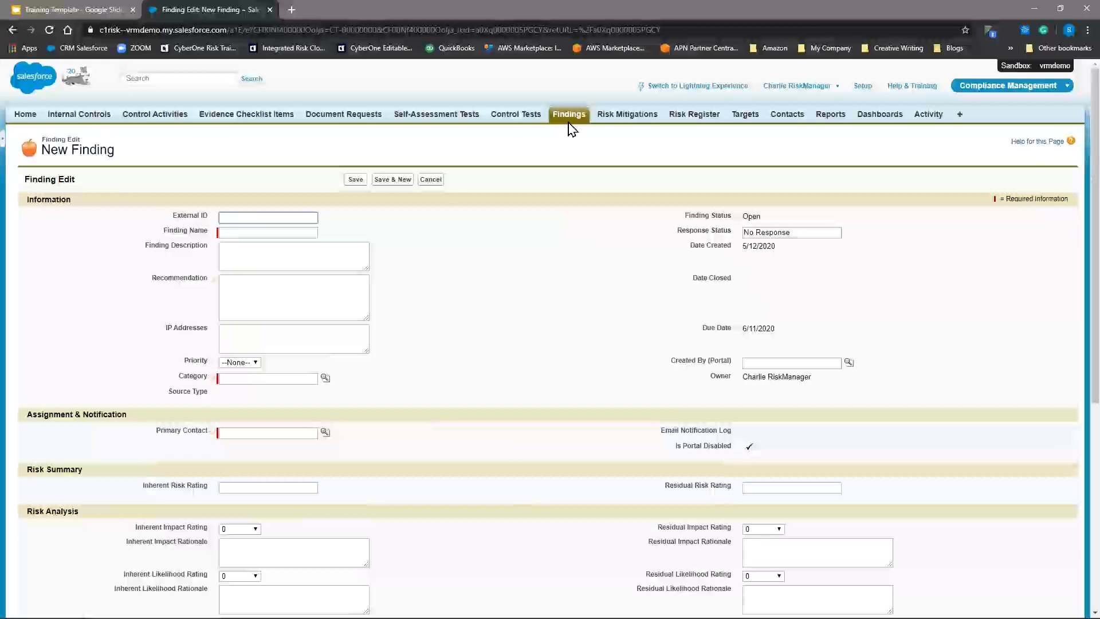
# Step: Leave the new finding form unsaved and return to the Findings list in the Issue Management app
pyautogui.click(567, 117)
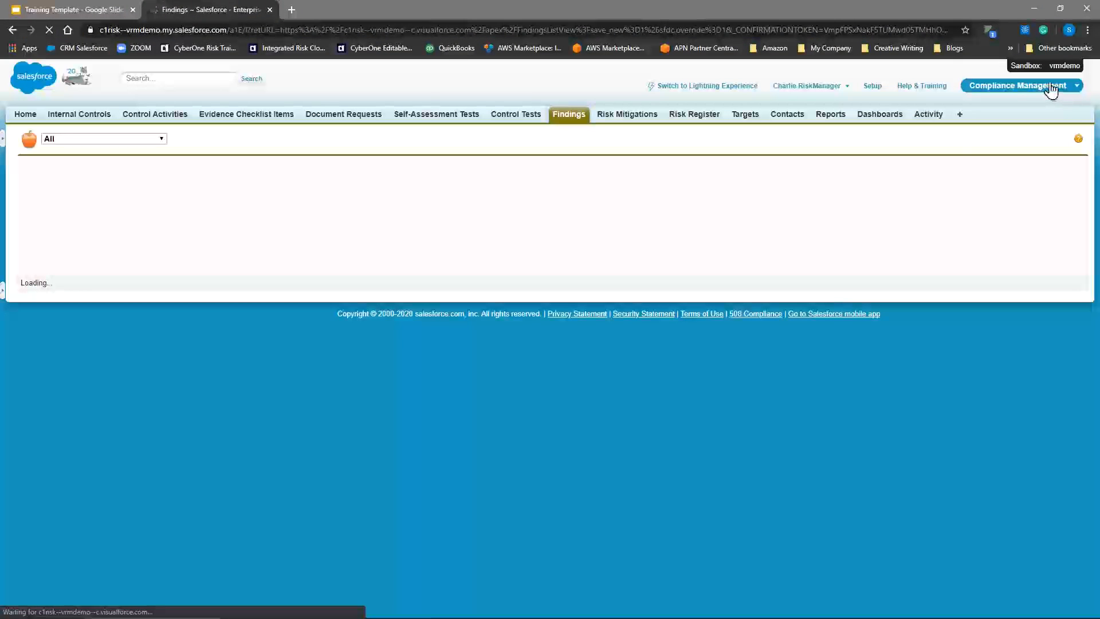
pyautogui.click(1051, 89)
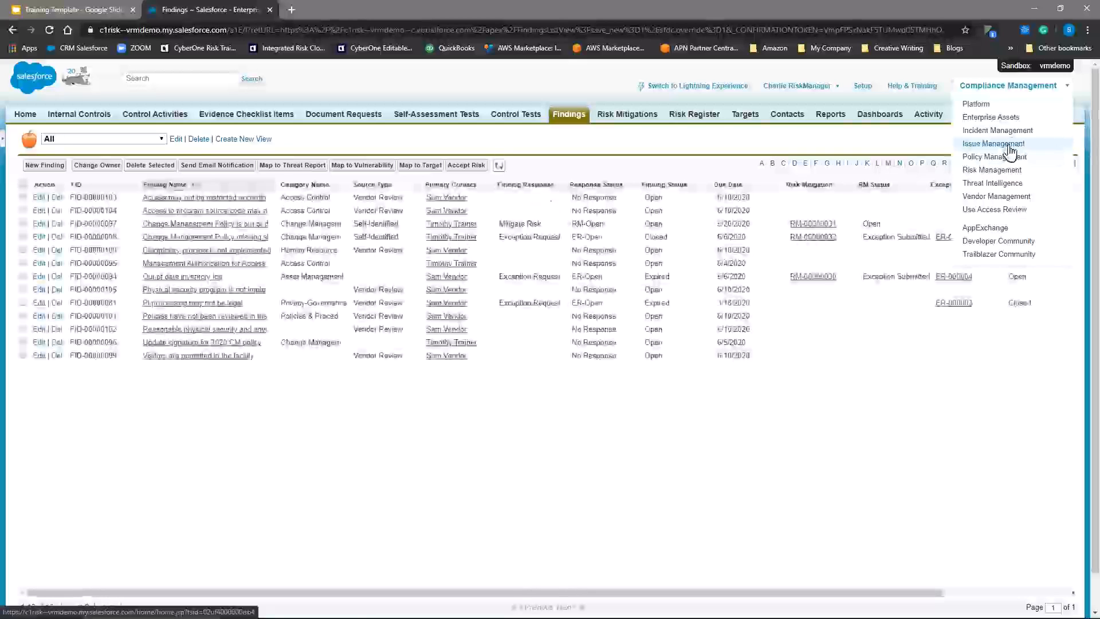
pyautogui.click(1003, 144)
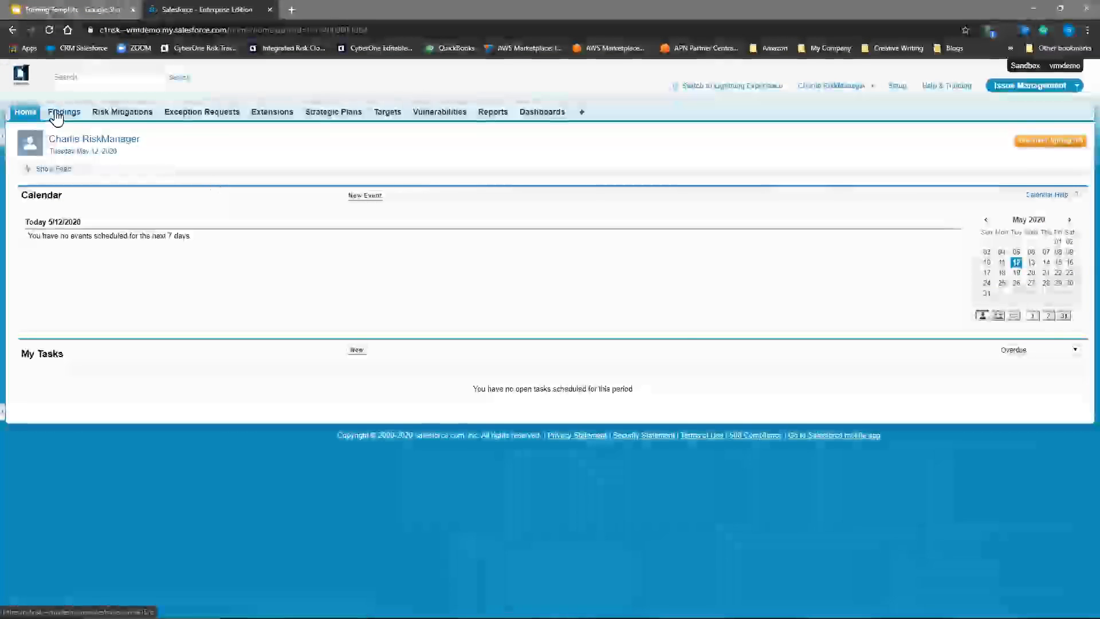
pyautogui.click(64, 112)
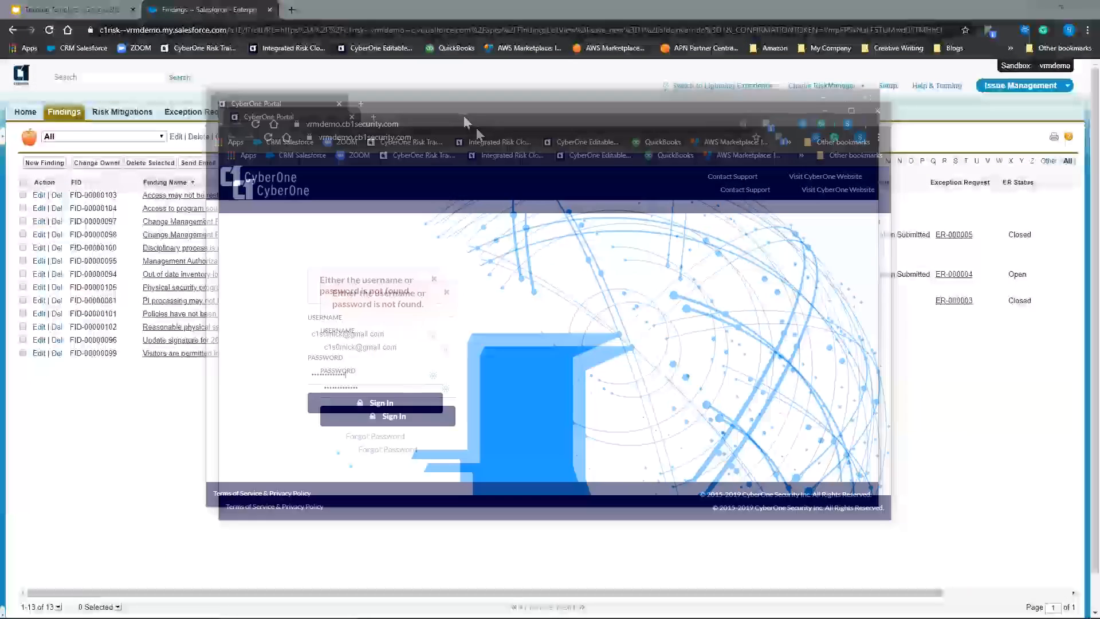
# Step: In the CyberOne Portal window, fill in the internal contact's saved username and password and sign in
pyautogui.click(430, 338)
pyautogui.click(344, 430)
pyautogui.click(361, 404)
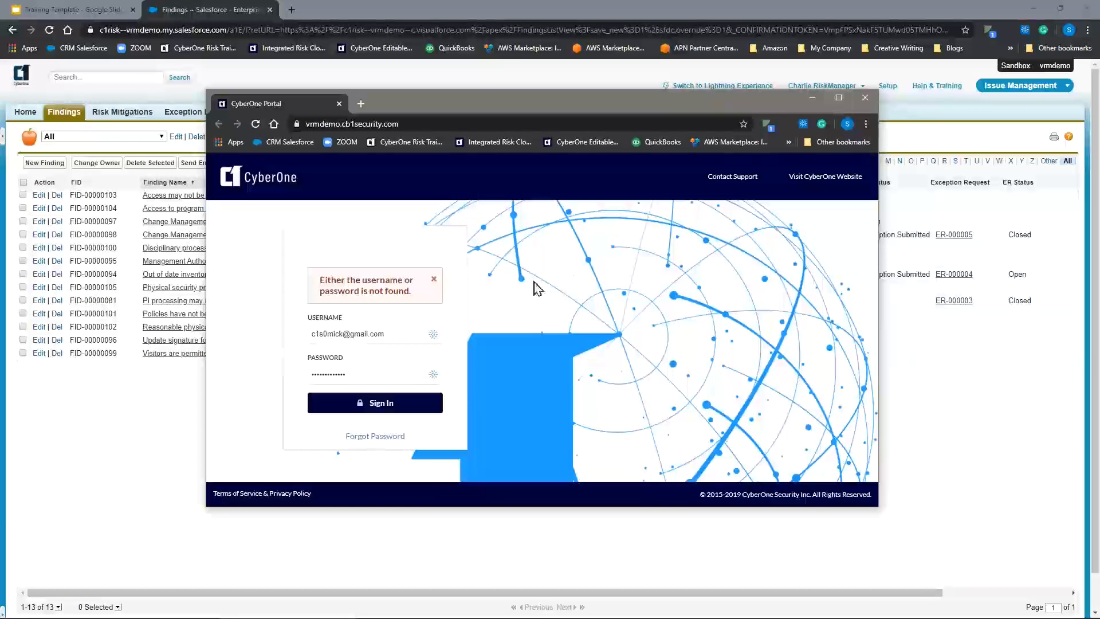
pyautogui.click(431, 335)
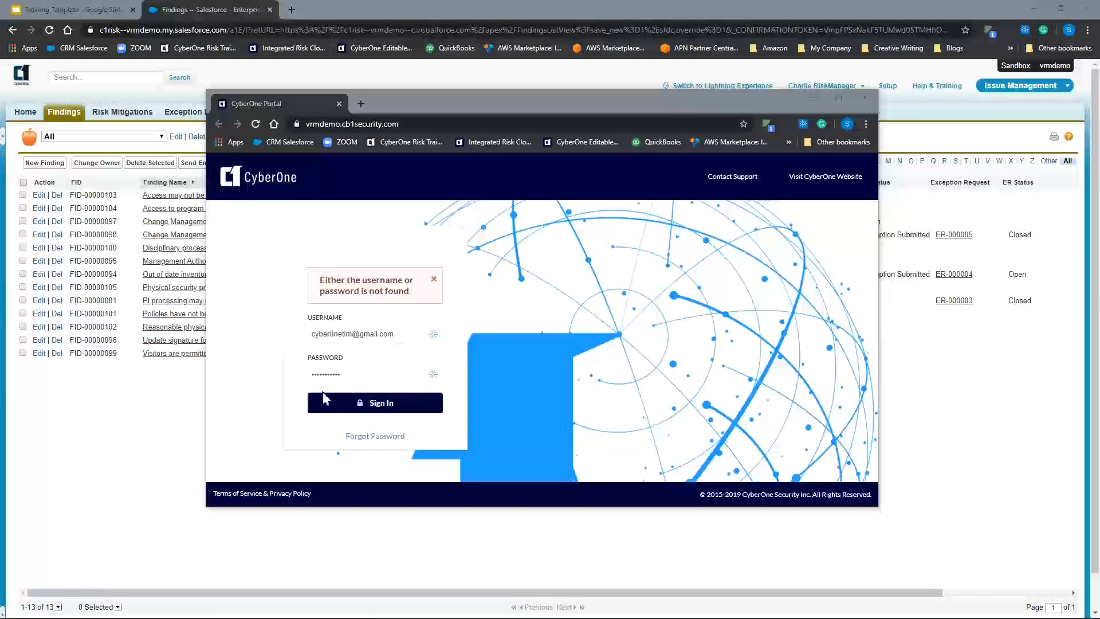
pyautogui.click(353, 402)
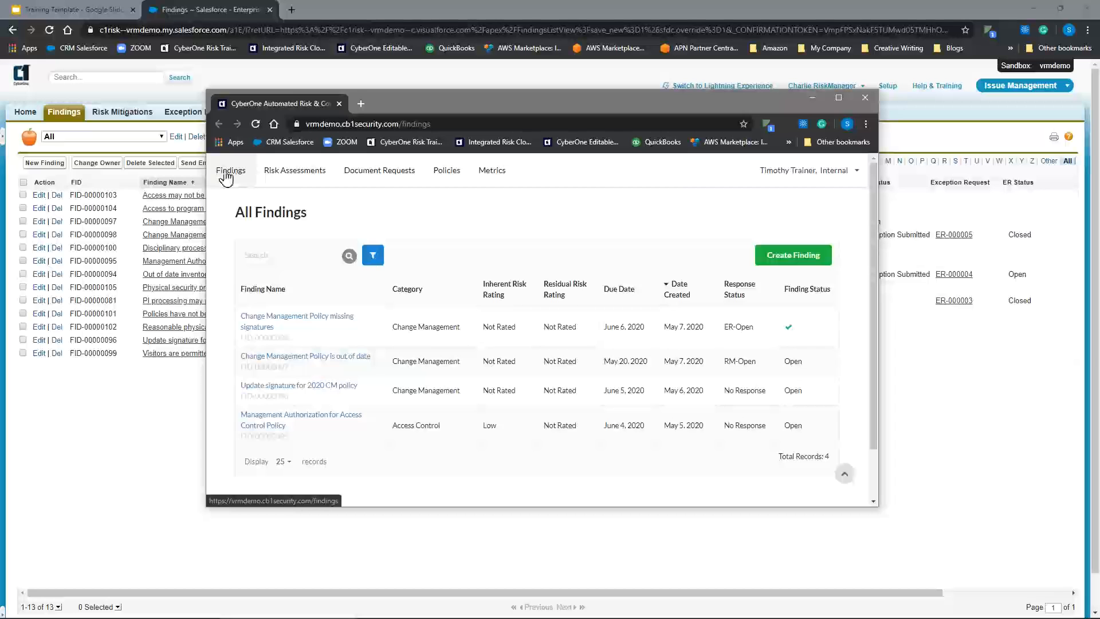
# Step: Open the portal's Create Finding form, look through it, and move the portal window out of view
pyautogui.click(791, 263)
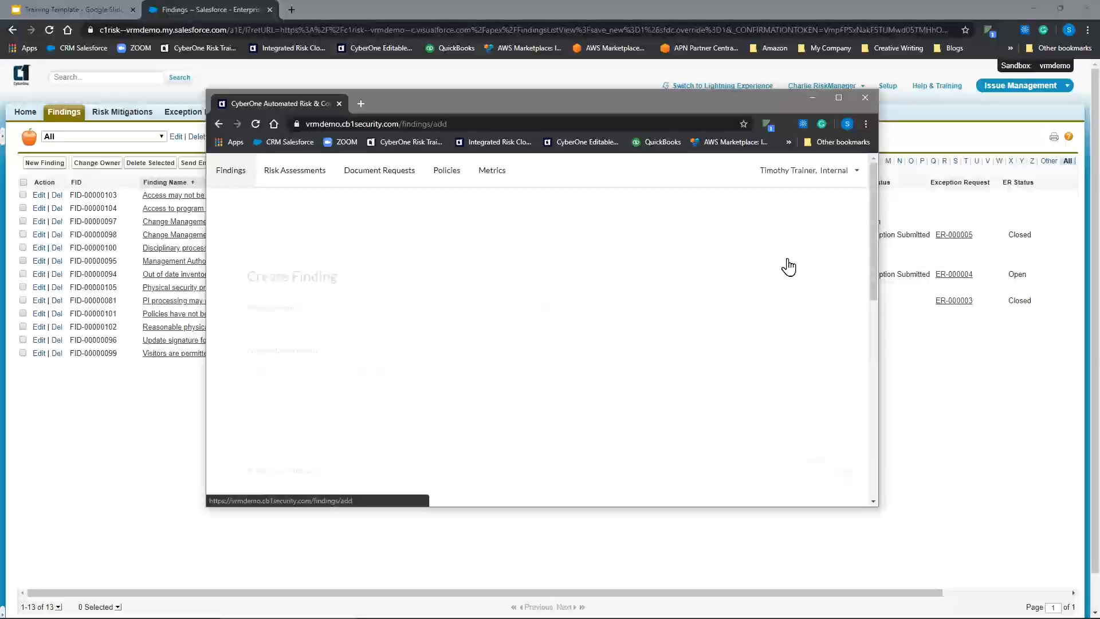
pyautogui.scroll(-2, 349, 281)
pyautogui.scroll(2, 352, 277)
pyautogui.moveTo(610, 99); pyautogui.dragTo(0, 98)
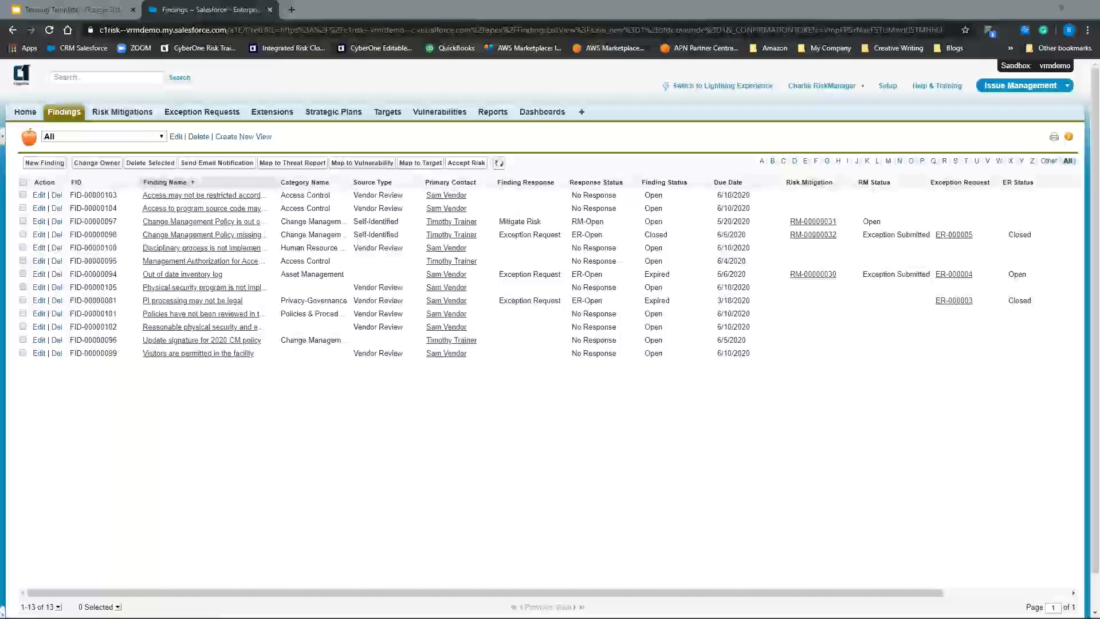
# Step: Open finding FID-00000103 for editing, examine its Finding Name and other fields, and cancel the edit
pyautogui.click(189, 195)
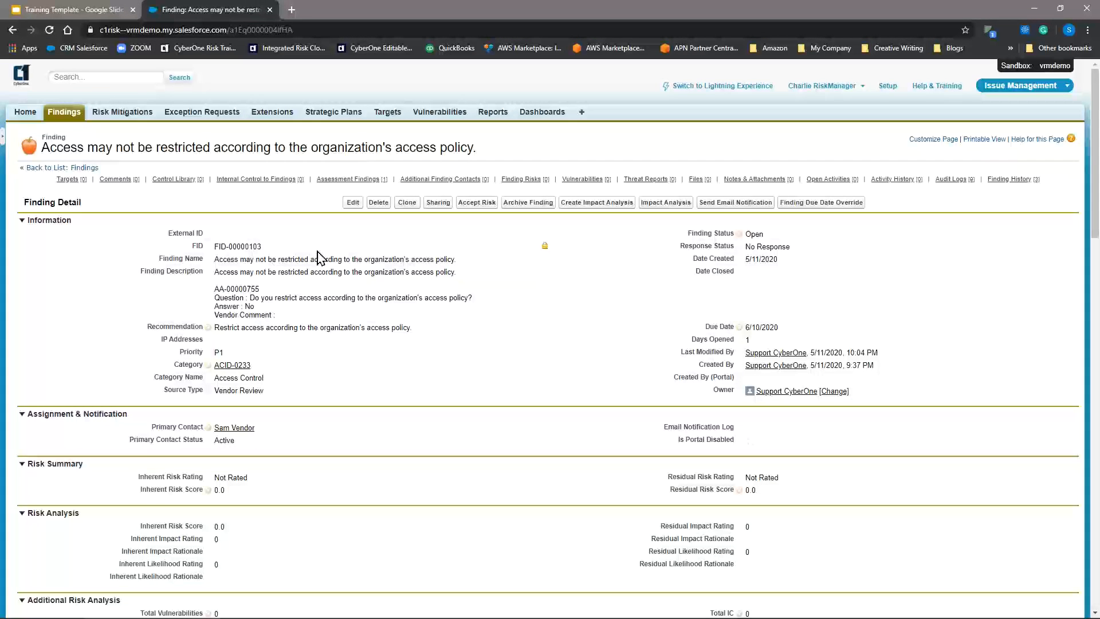
pyautogui.click(353, 203)
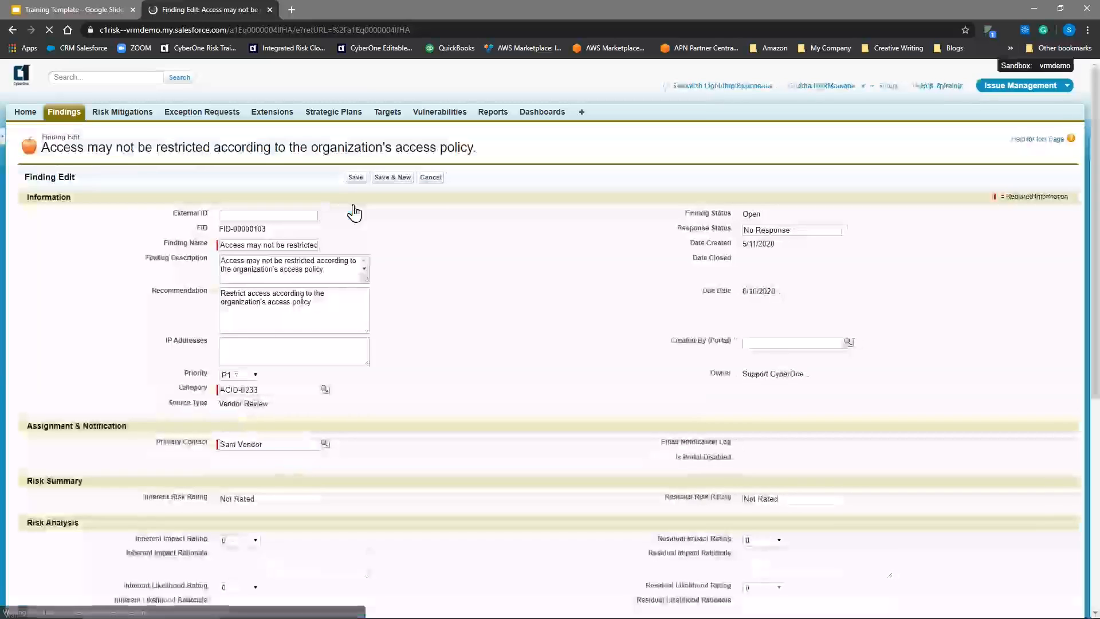
pyautogui.click(223, 244)
pyautogui.moveTo(233, 243); pyautogui.dragTo(316, 244)
pyautogui.click(386, 242)
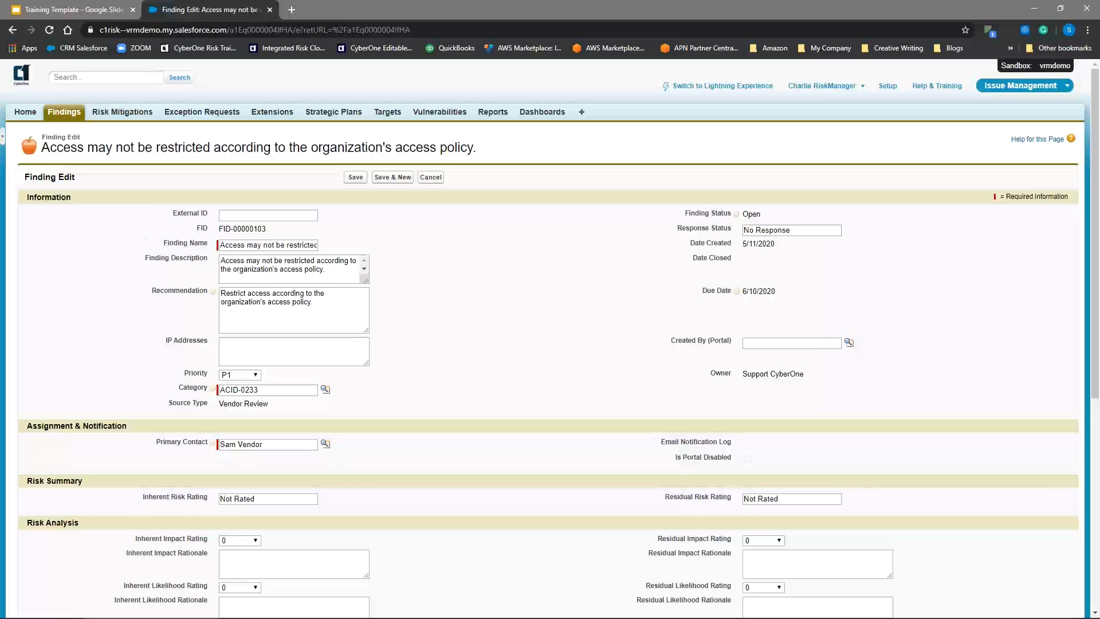
pyautogui.click(432, 178)
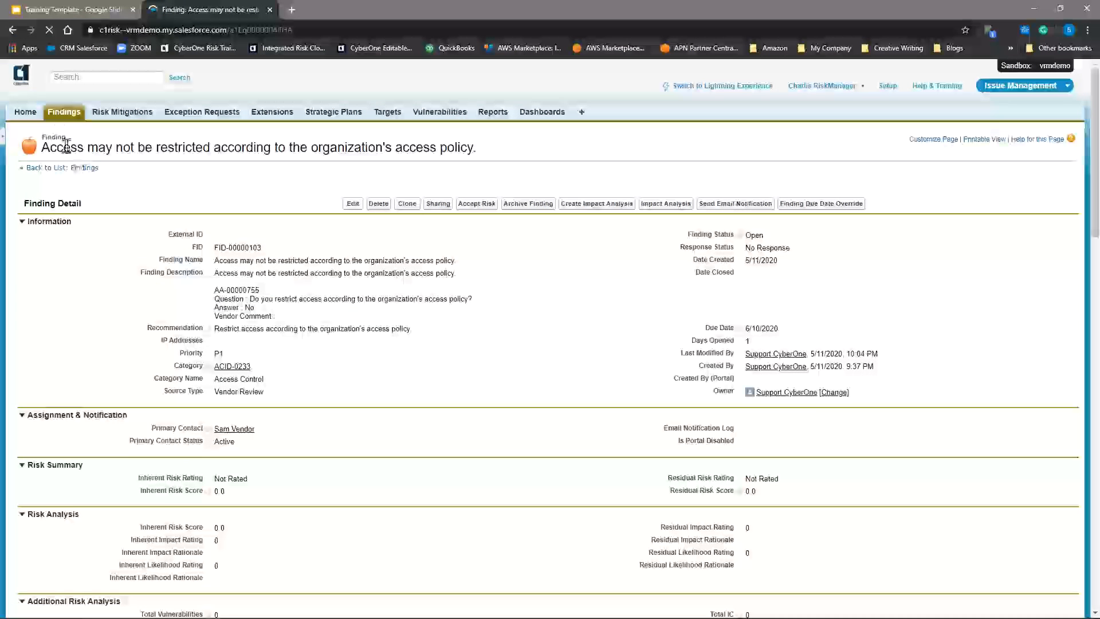
# Step: Start a new finding from the Findings list and enter "New Finding Name" as its Finding Name
pyautogui.click(62, 113)
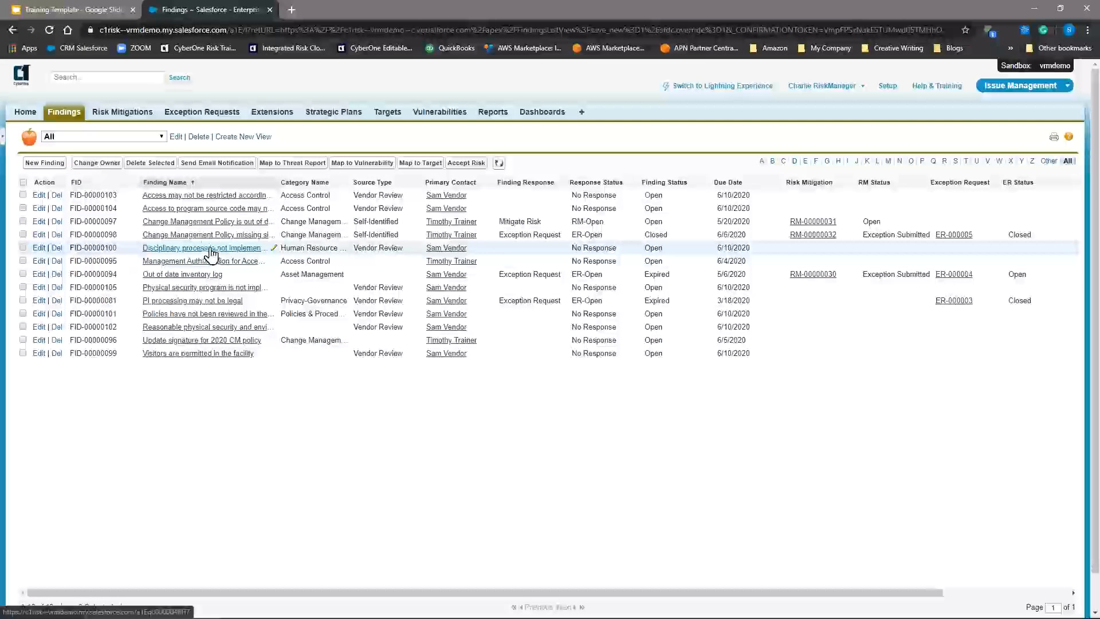
pyautogui.click(44, 164)
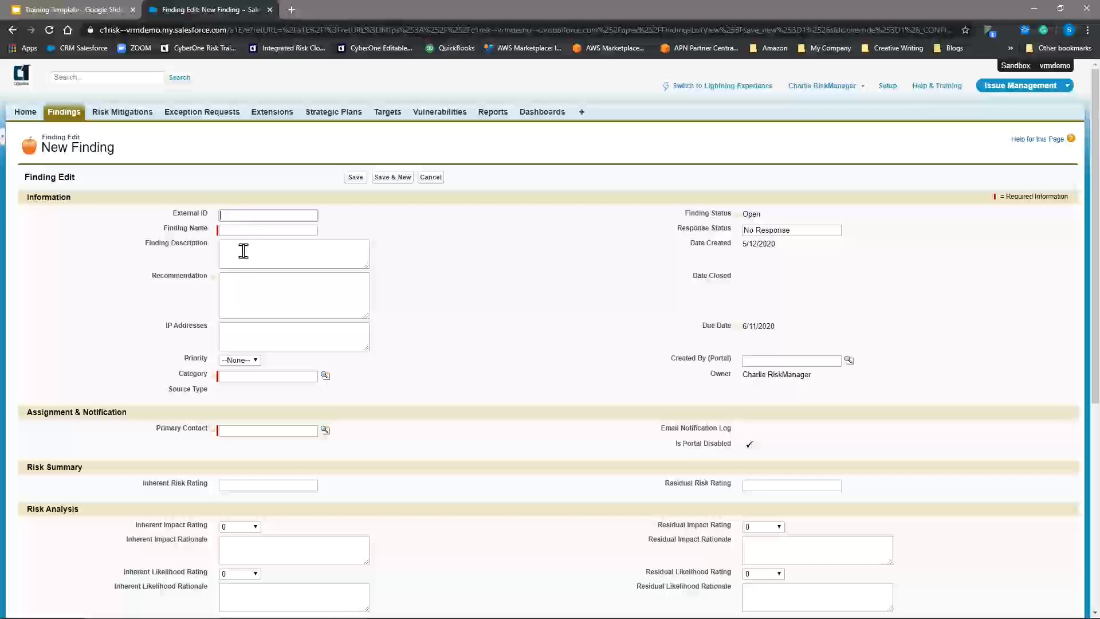
pyautogui.click(244, 229)
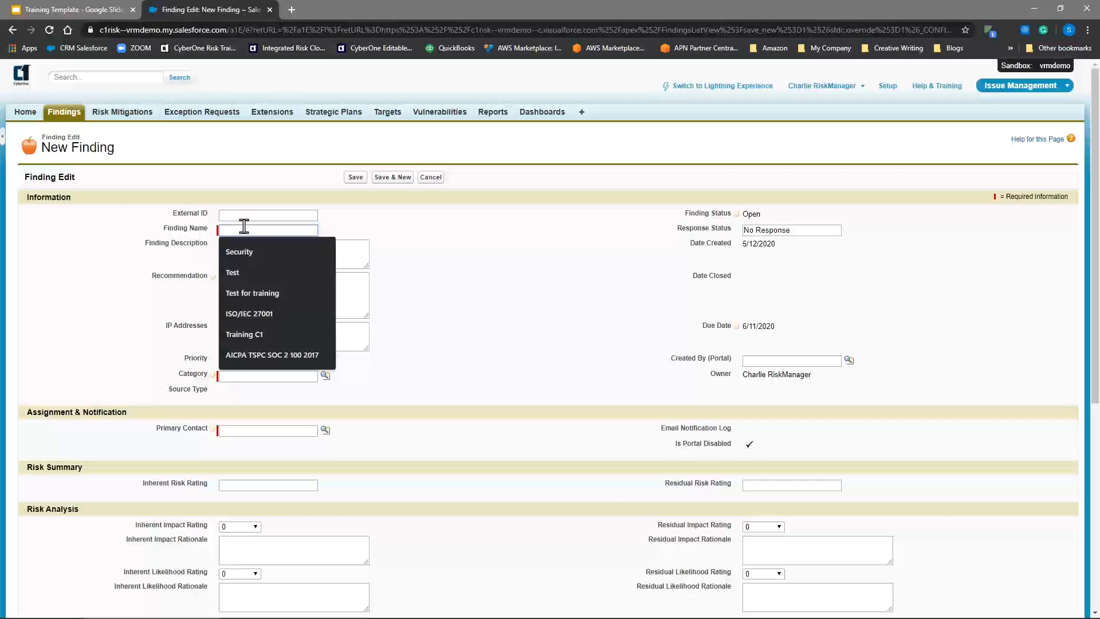
pyautogui.write('New Finding Name')
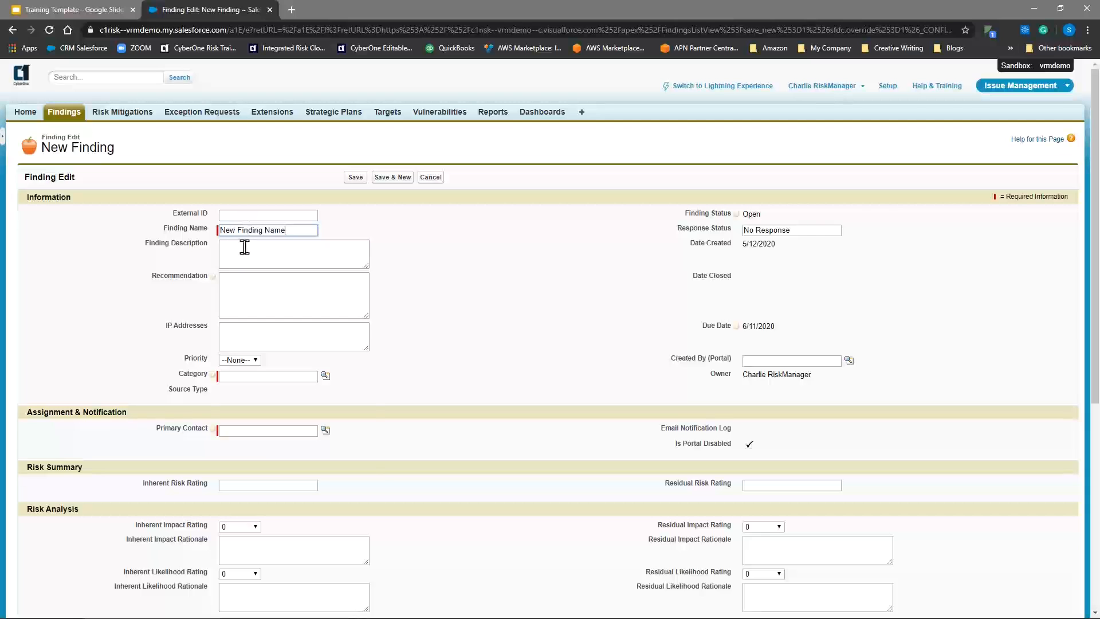
# Step: Enter "Describe issue" as the Finding Description and "How we want to mitigate" as the Recommendation
pyautogui.click(244, 247)
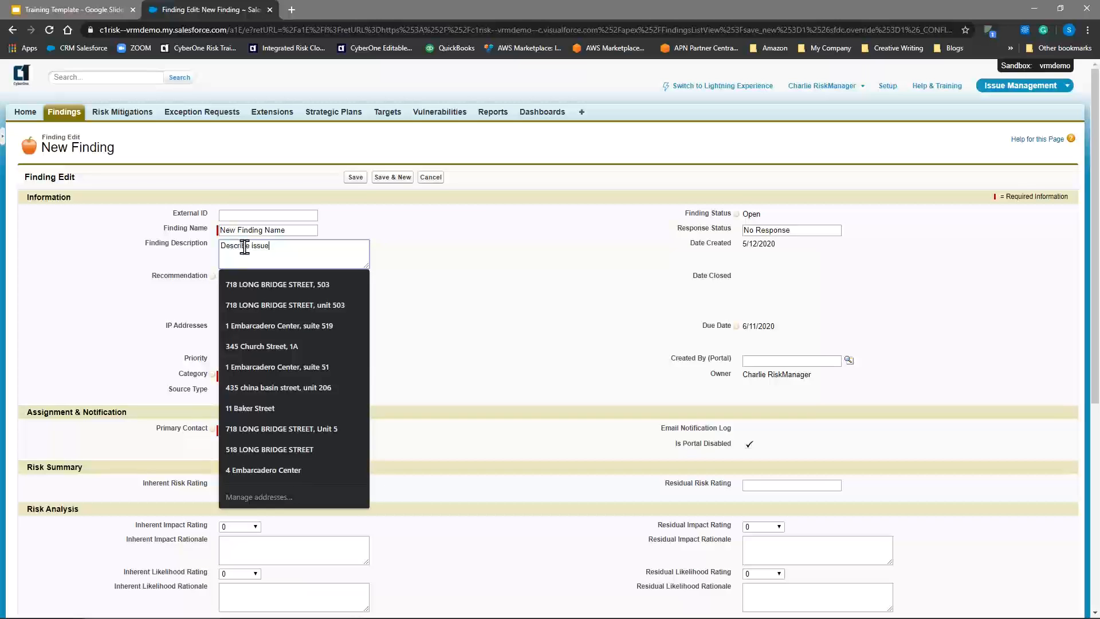
pyautogui.click(398, 273)
pyautogui.click(326, 289)
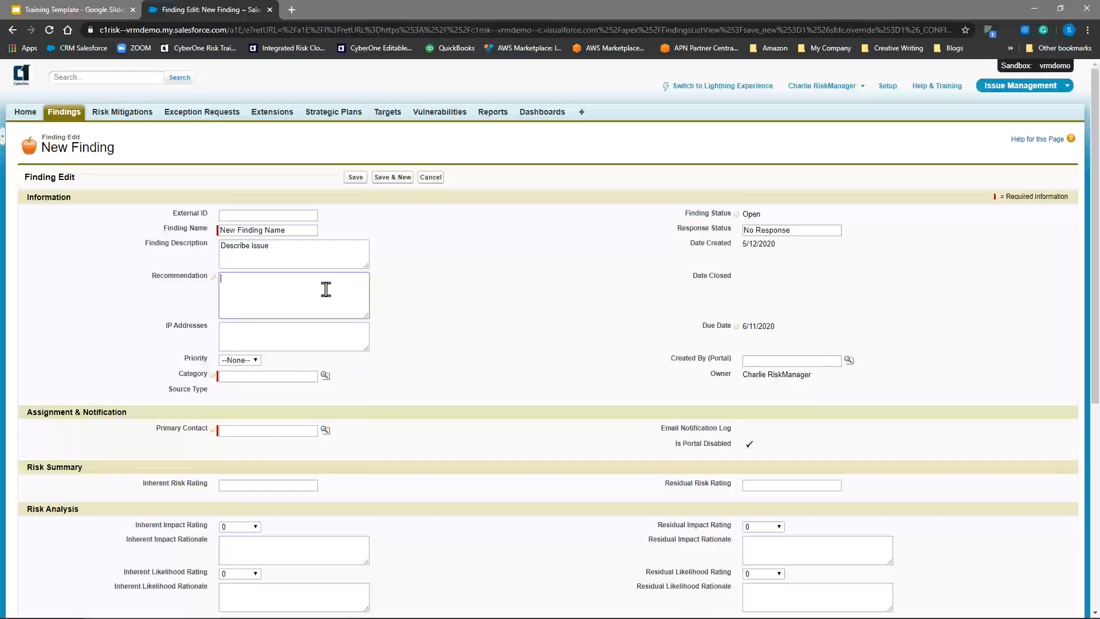
pyautogui.write('How we want to mitigate')
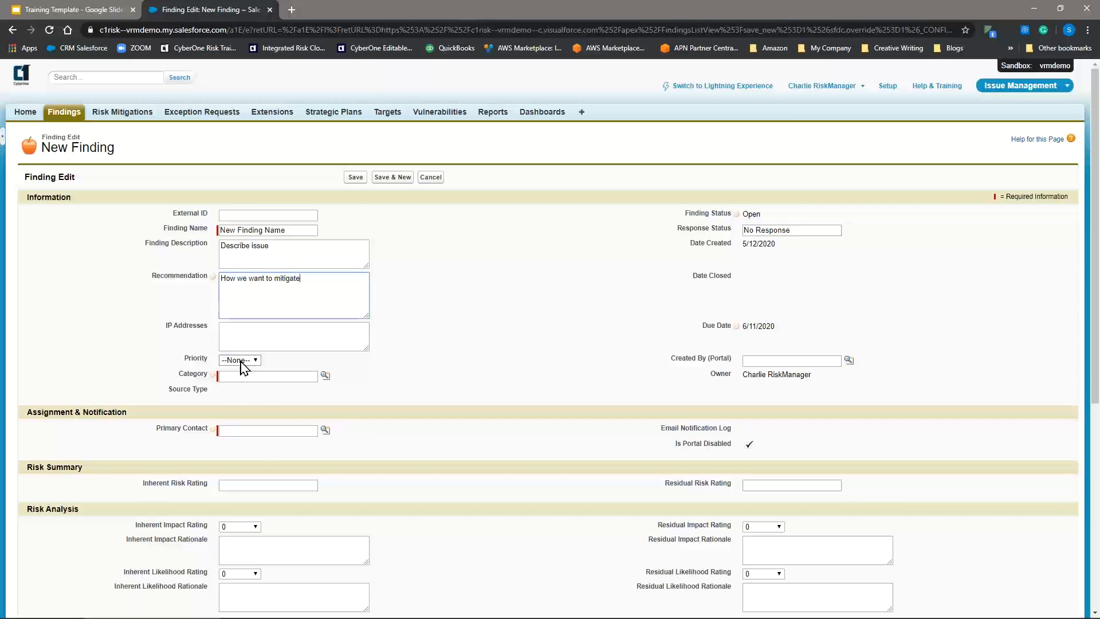
# Step: Look through the Priority options without choosing one, and set the finding's Category to ACID-0233 (Access Control)
pyautogui.click(241, 361)
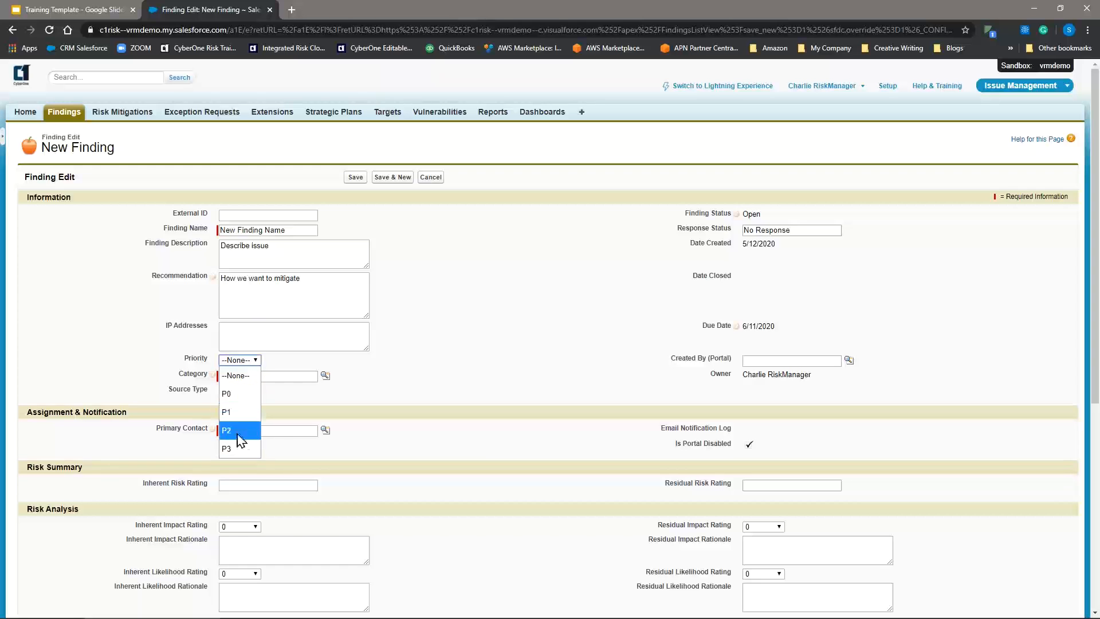
pyautogui.click(429, 404)
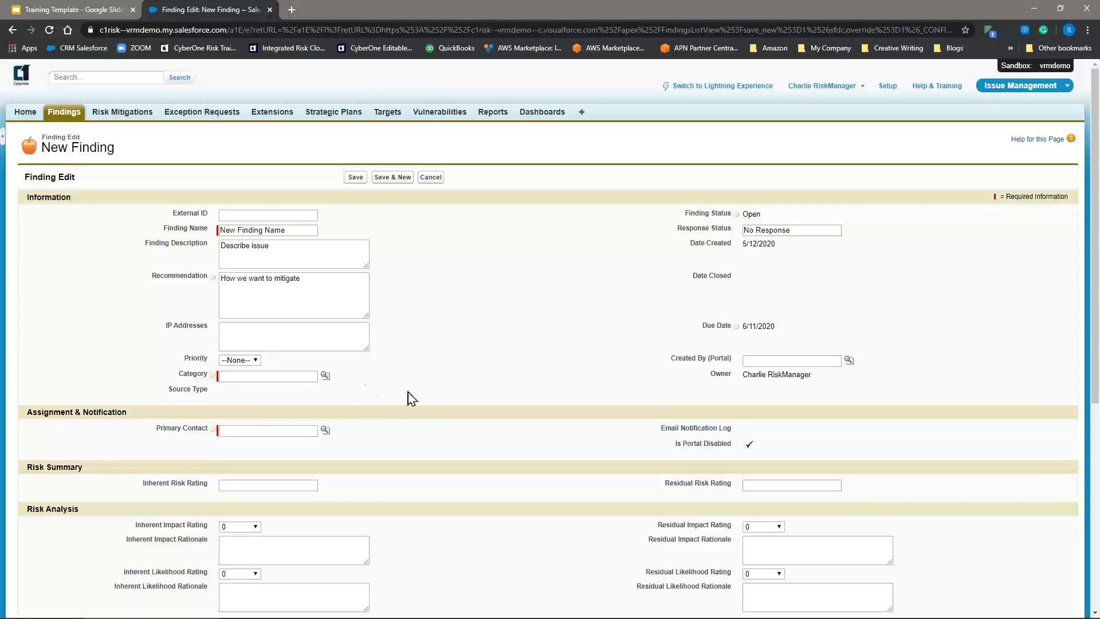
pyautogui.click(325, 376)
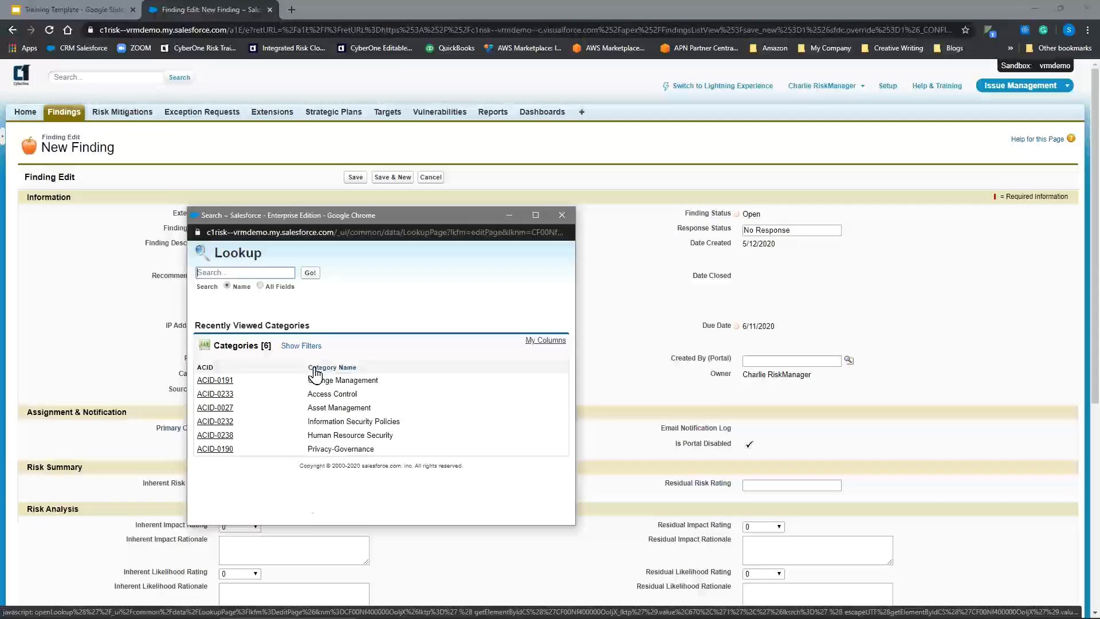
pyautogui.click(217, 394)
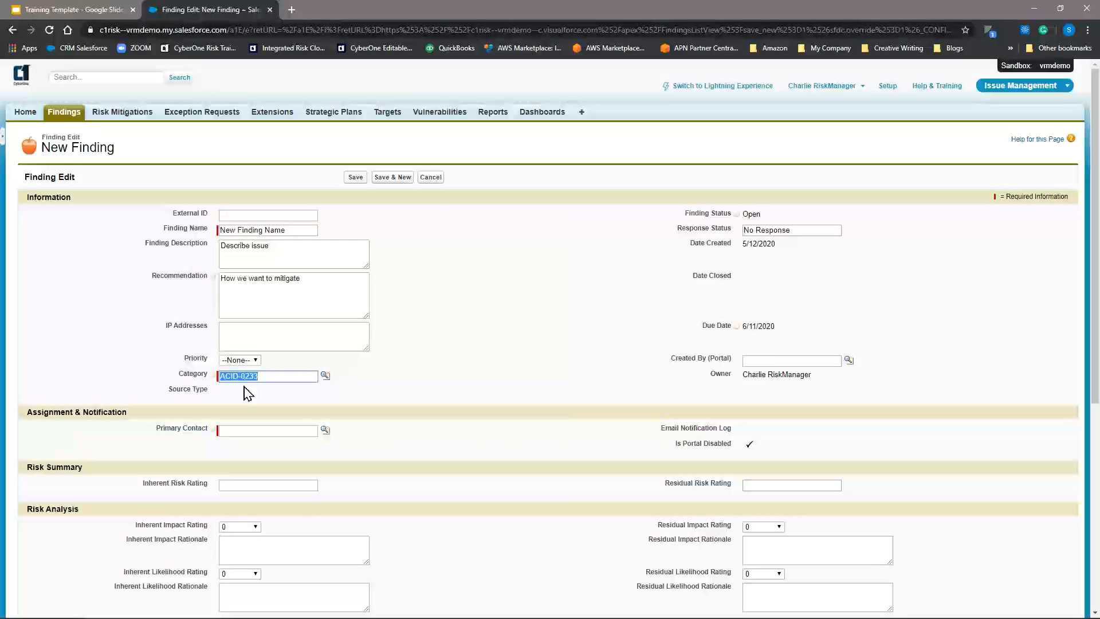
pyautogui.click(247, 396)
# Step: Look up the Primary Contact and choose the last of the recently viewed contacts for the finding
pyautogui.scroll(-2, 433, 351)
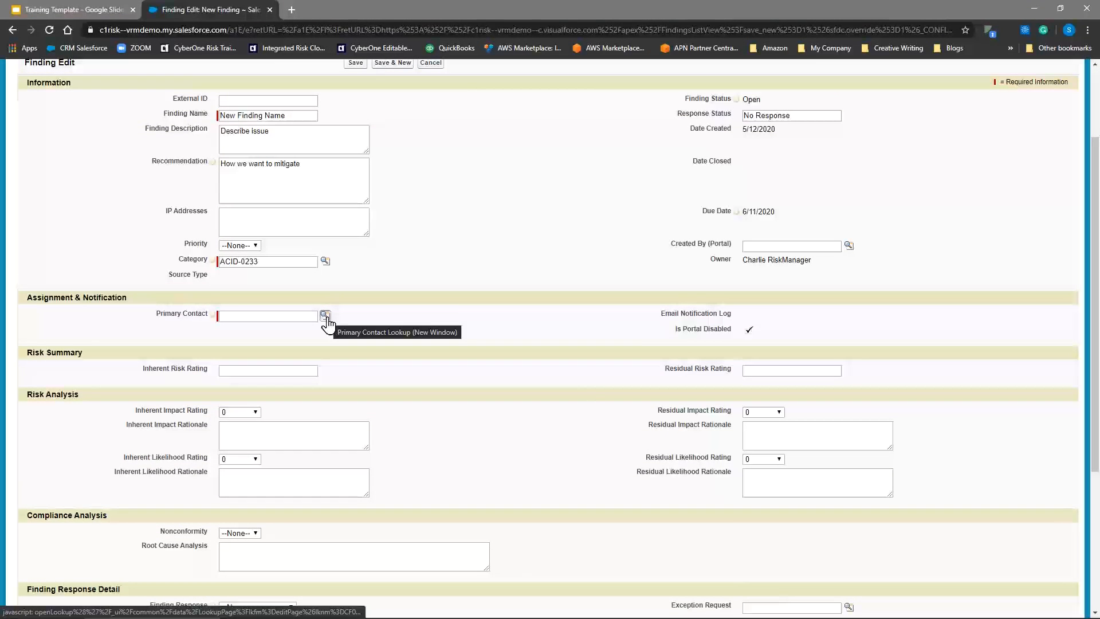
pyautogui.click(324, 315)
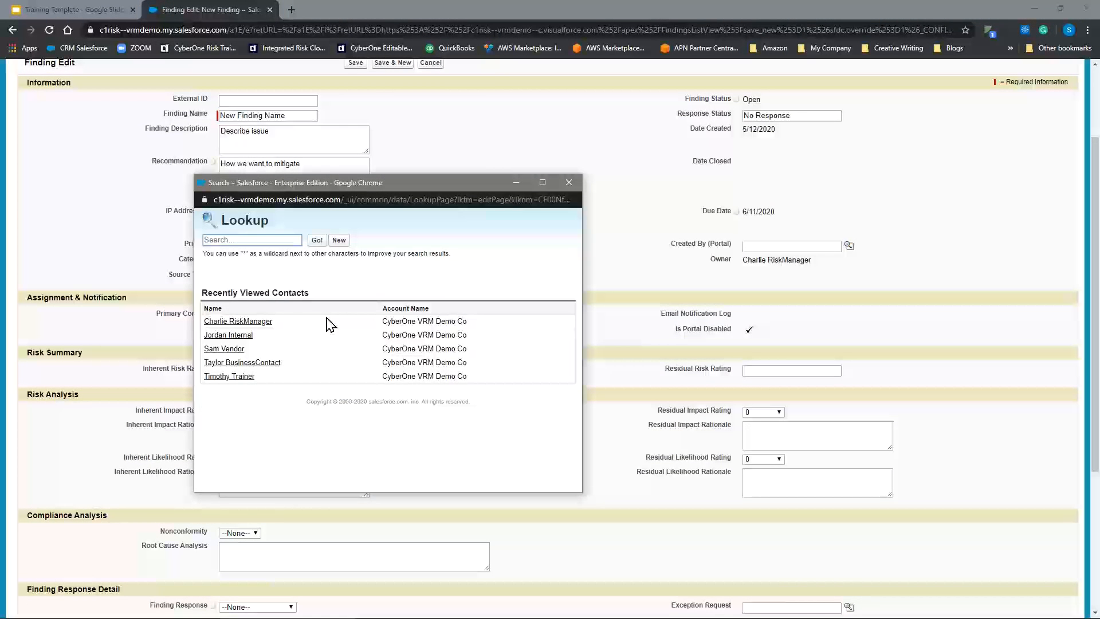
pyautogui.moveTo(432, 187); pyautogui.dragTo(432, 135)
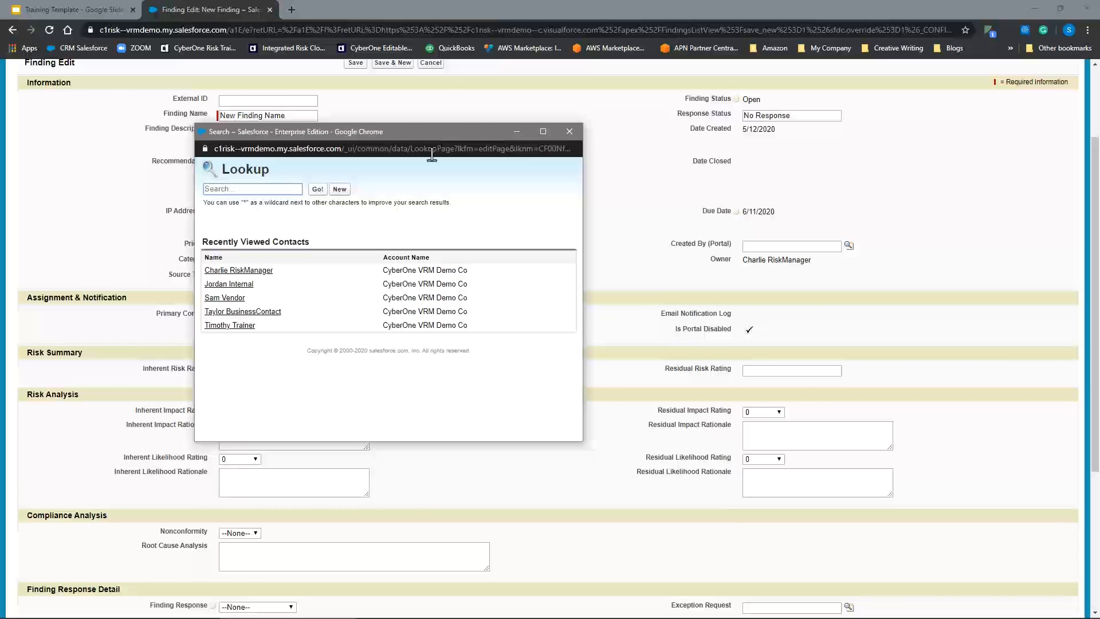
pyautogui.click(235, 325)
pyautogui.click(235, 325)
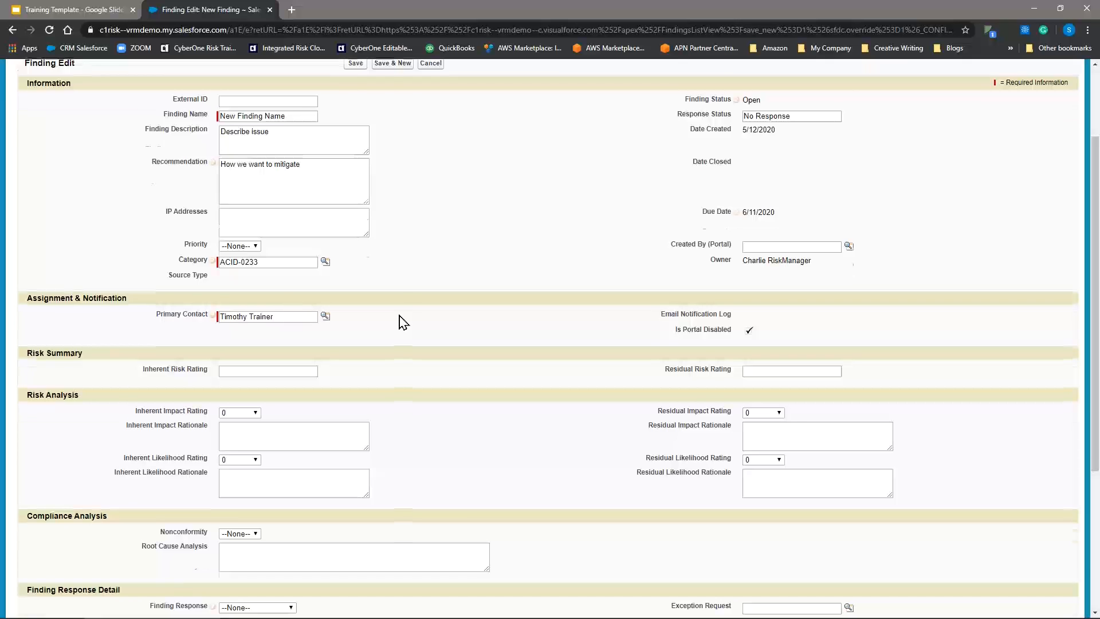
pyautogui.scroll(1, 400, 319)
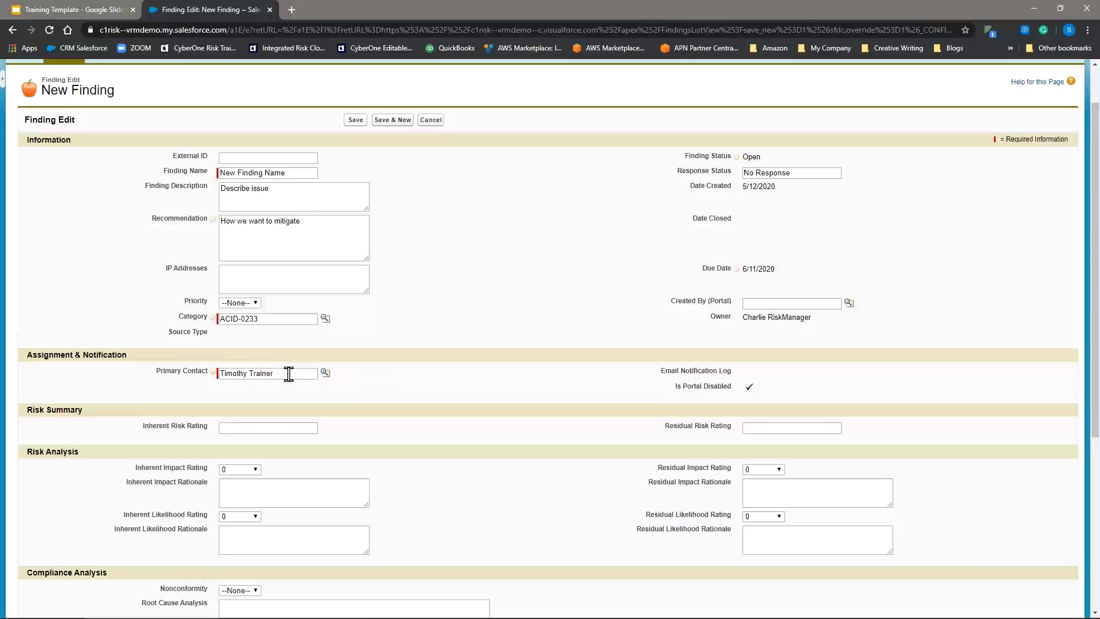
pyautogui.scroll(-2, 383, 388)
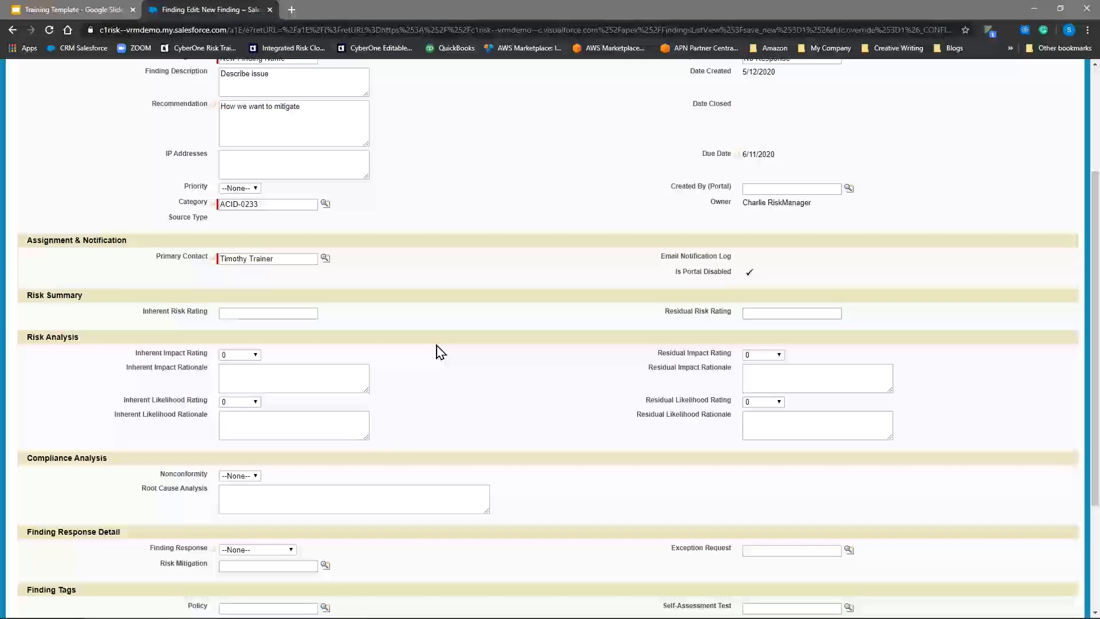
# Step: Set the Inherent Impact and Inherent Likelihood Ratings to 2, with "How we came to this number" as the Inherent Impact Rationale
pyautogui.scroll(1, 437, 345)
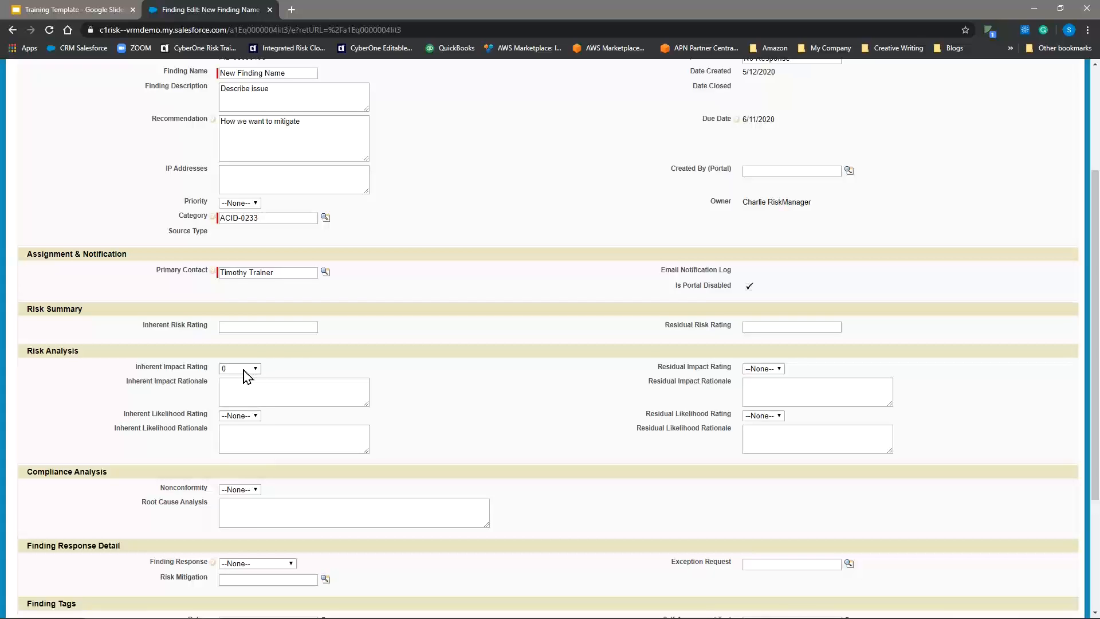
pyautogui.click(245, 369)
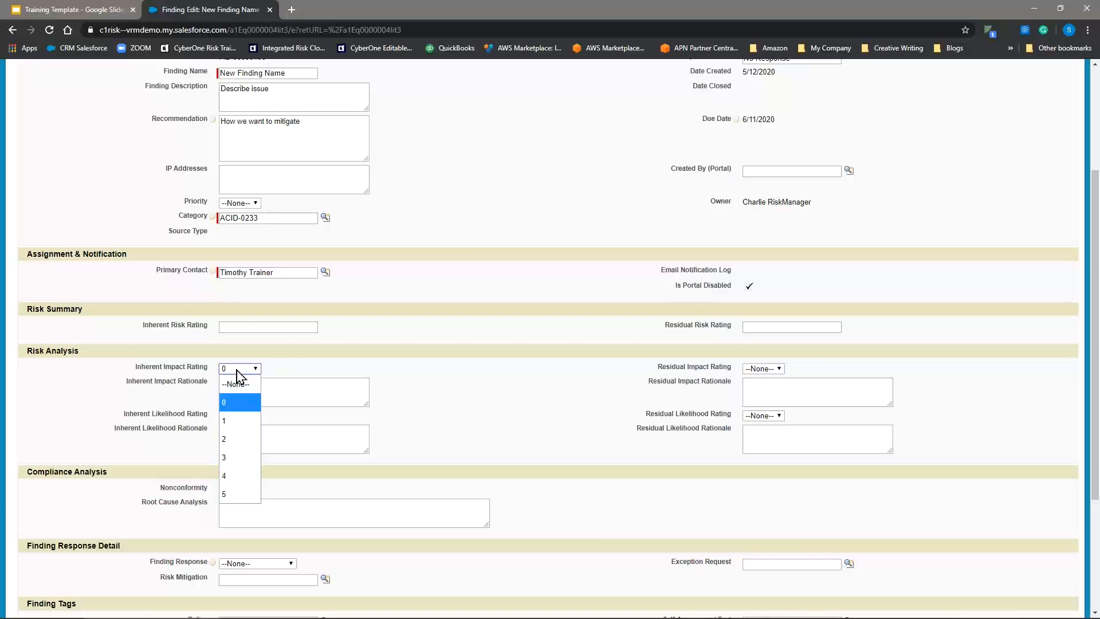
pyautogui.click(235, 439)
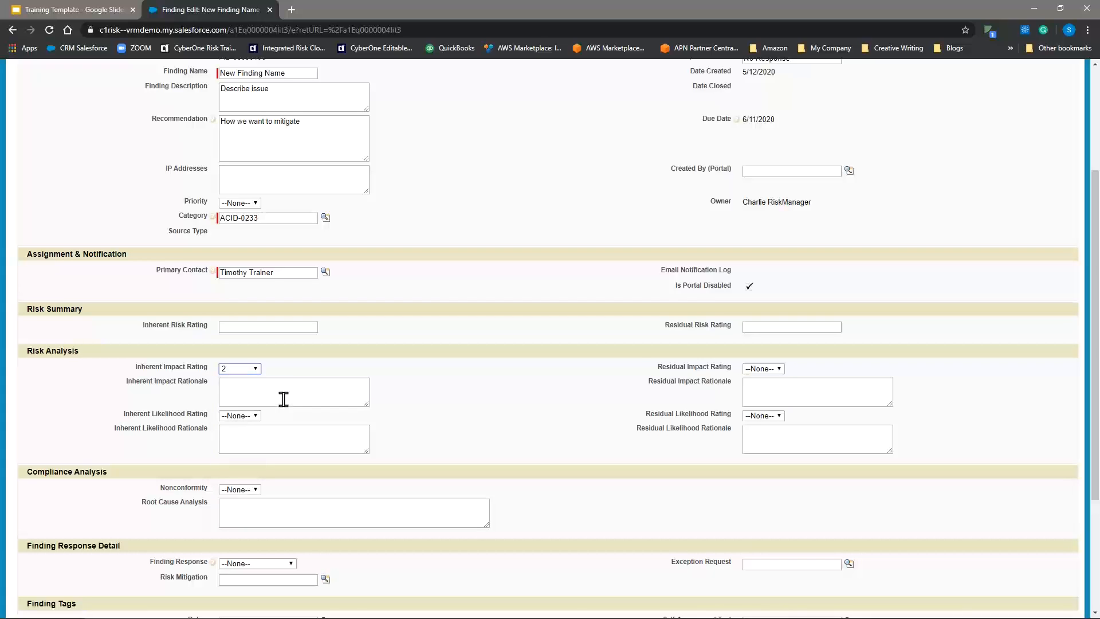
pyautogui.click(286, 396)
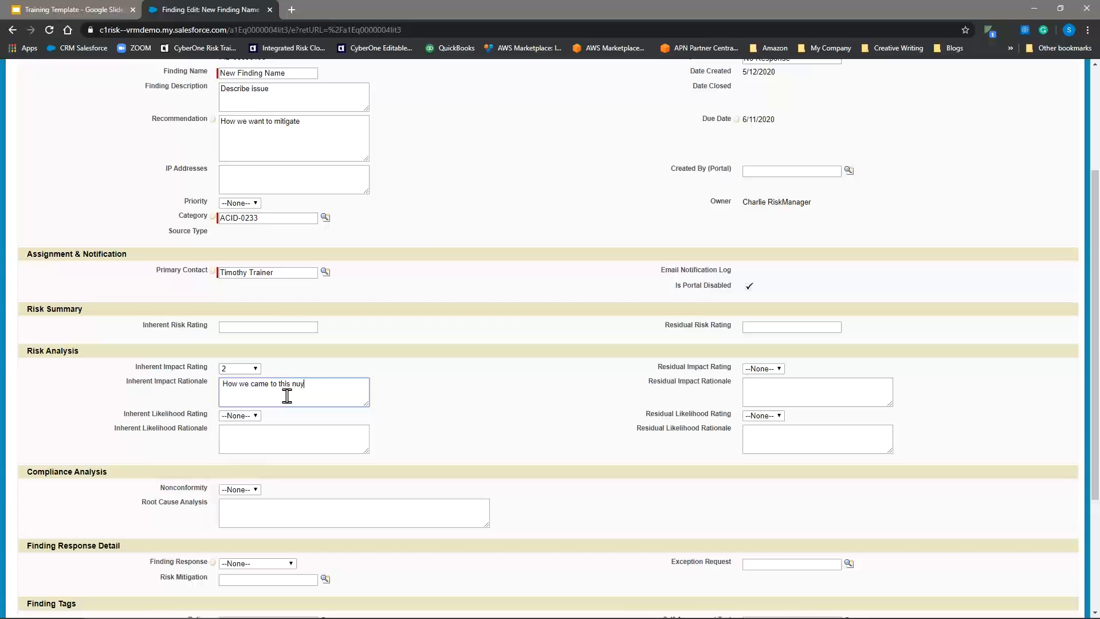
pyautogui.click(247, 417)
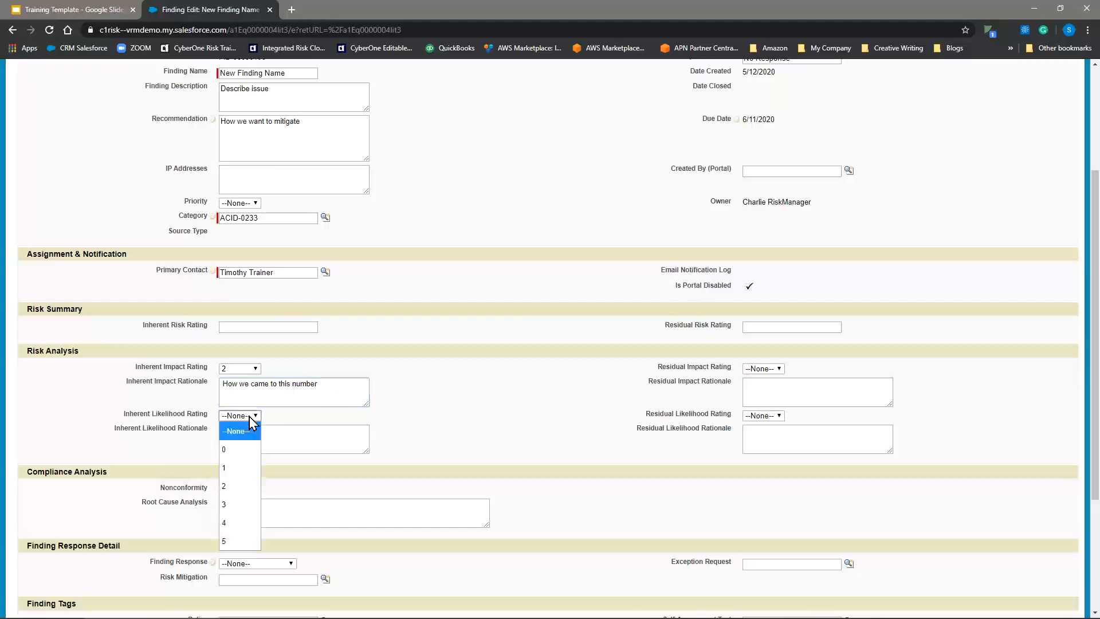
pyautogui.click(239, 486)
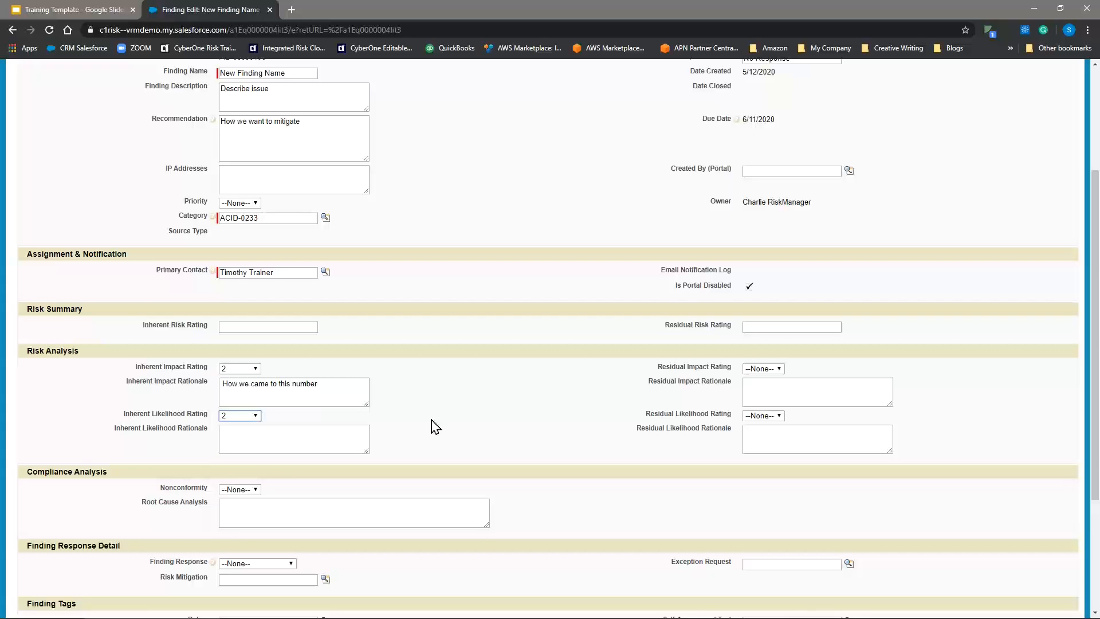
# Step: Set the Residual Impact Rating and Residual Likelihood Rating to 2, leaving both Risk Summary ratings blank
pyautogui.click(779, 371)
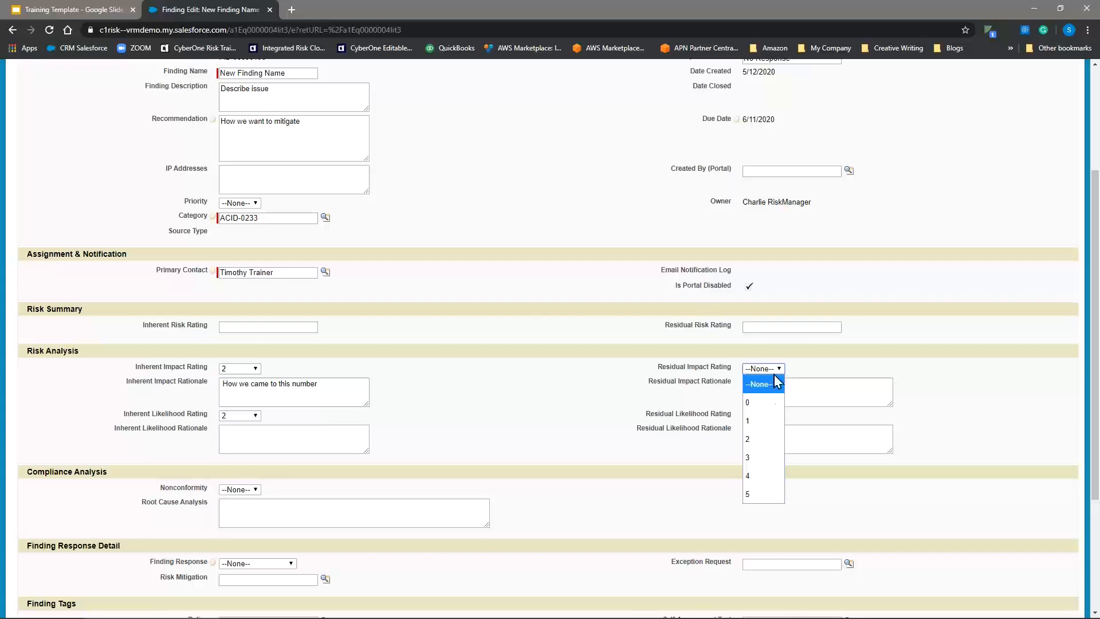
pyautogui.click(767, 439)
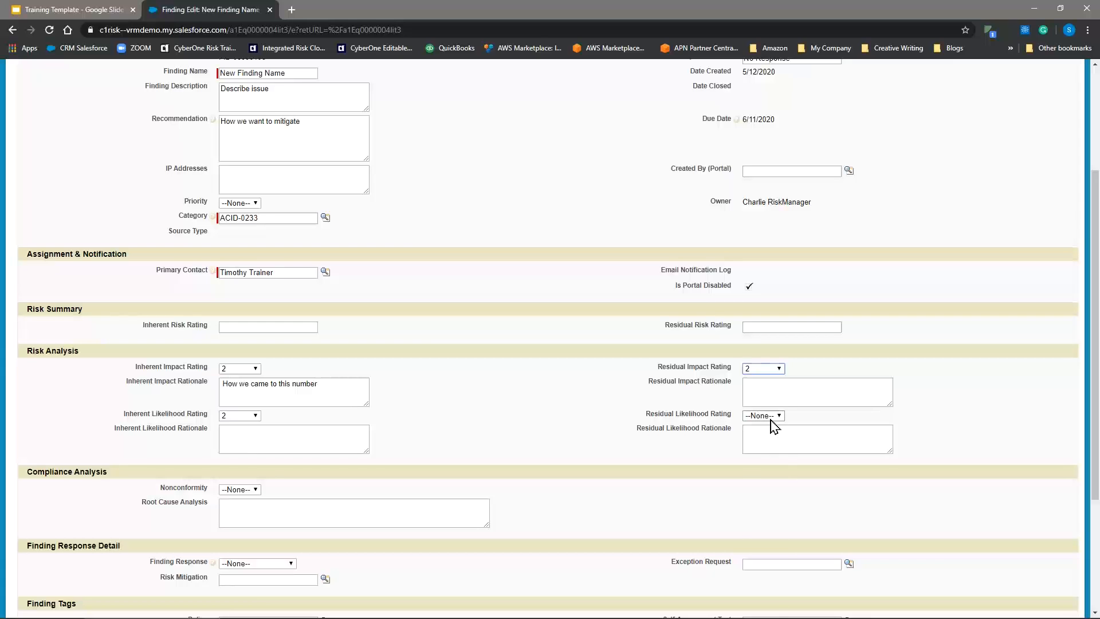
pyautogui.click(771, 417)
pyautogui.click(768, 487)
pyautogui.click(221, 326)
pyautogui.click(779, 327)
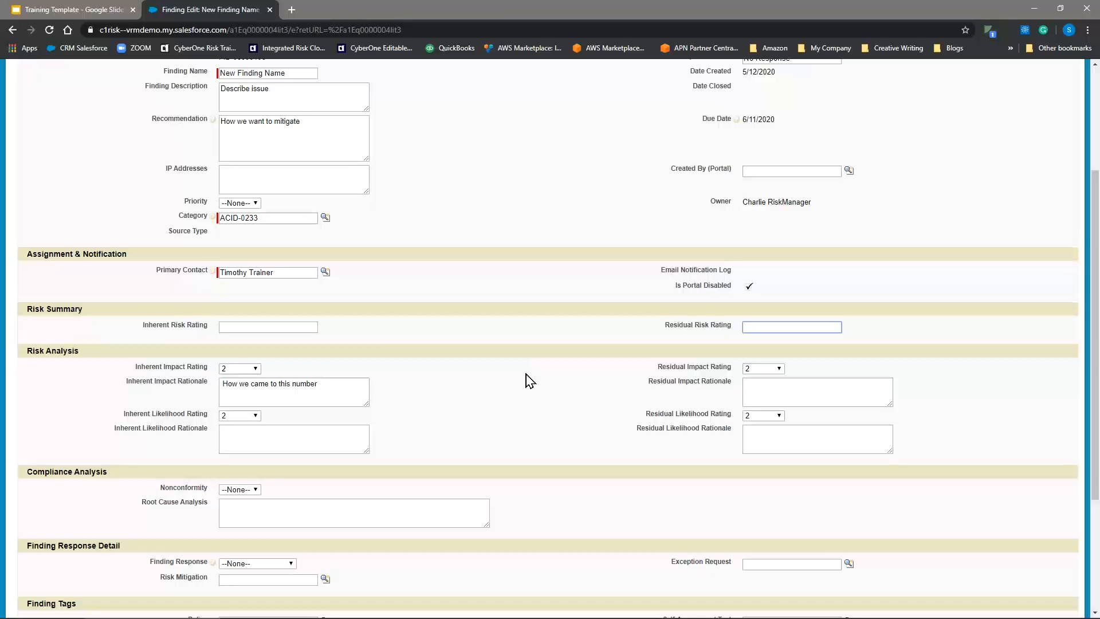
# Step: Examine the available Nonconformity and Finding Response options without choosing any
pyautogui.scroll(-1, 526, 380)
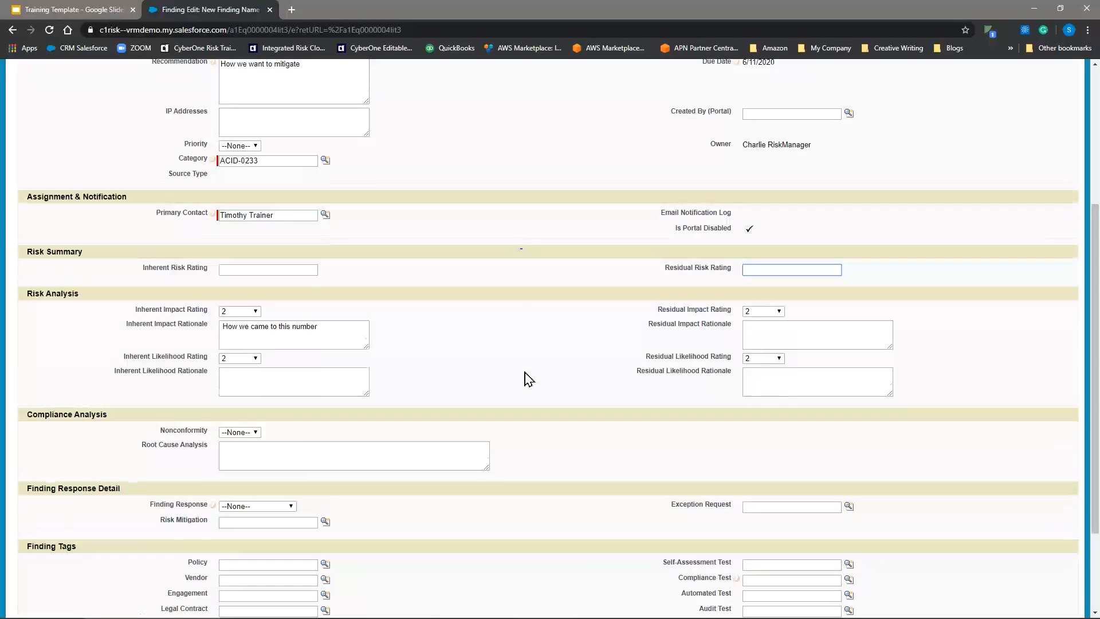
pyautogui.scroll(-2, 525, 381)
pyautogui.click(250, 321)
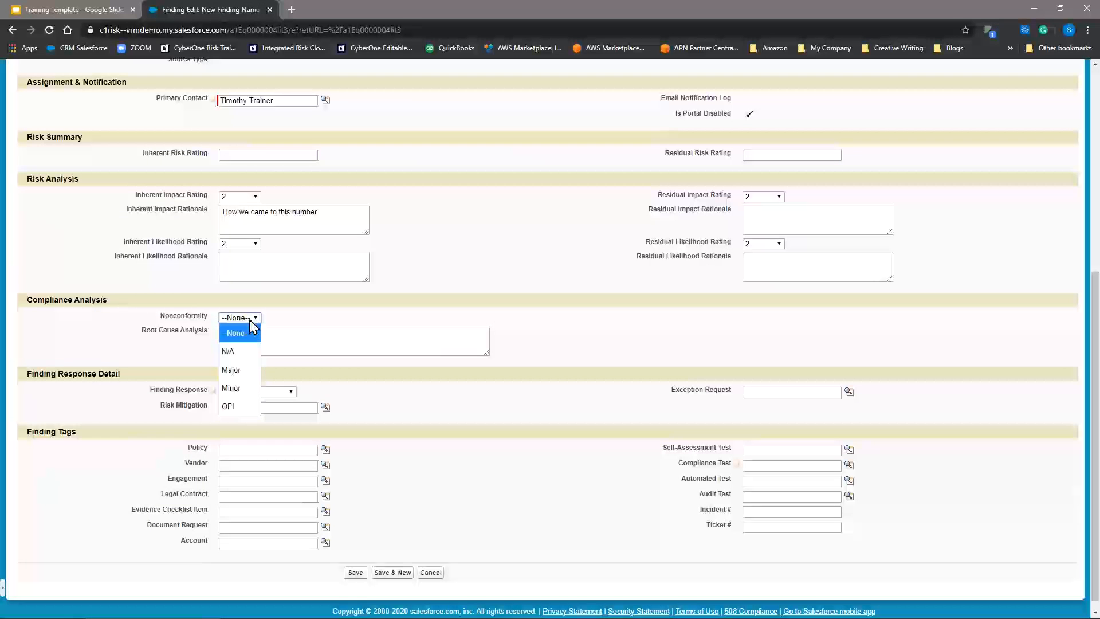
pyautogui.click(356, 316)
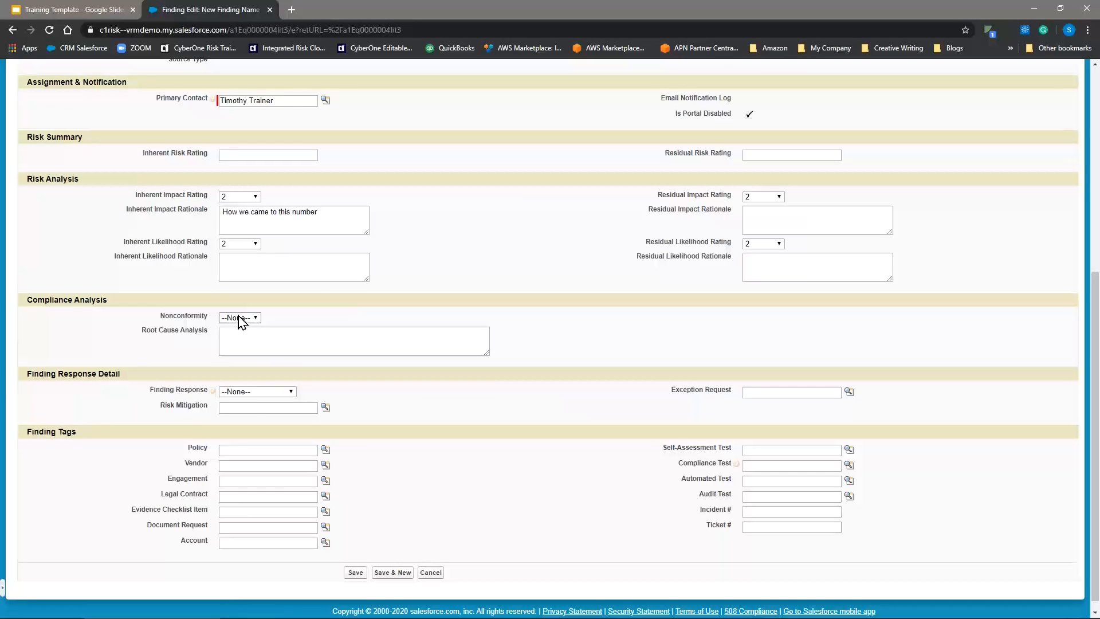
pyautogui.click(240, 318)
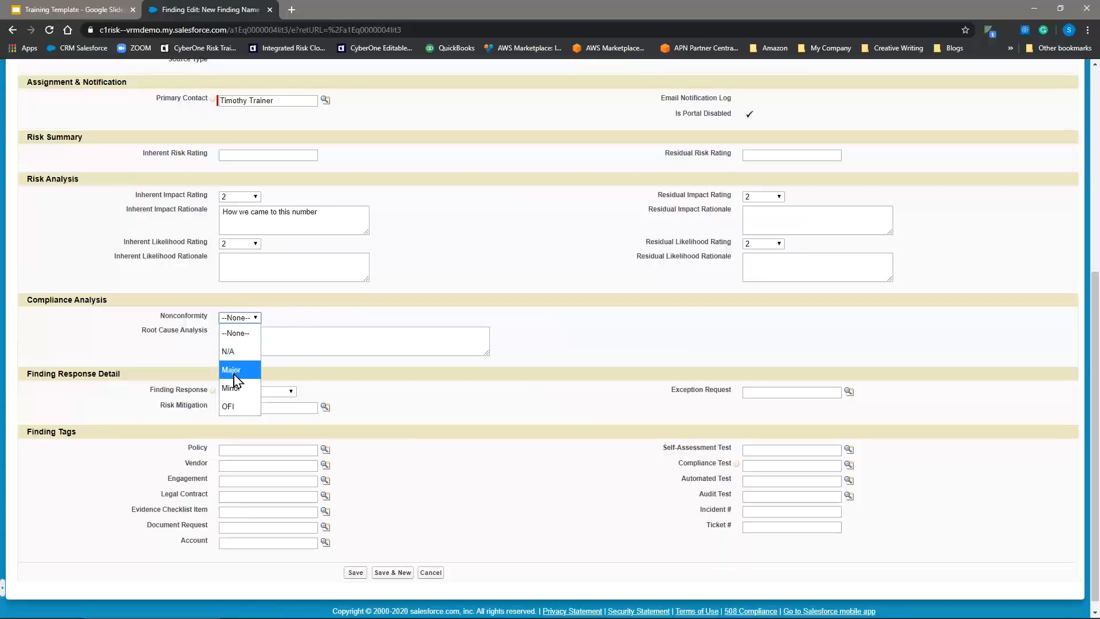
pyautogui.click(568, 332)
pyautogui.scroll(-1, 544, 349)
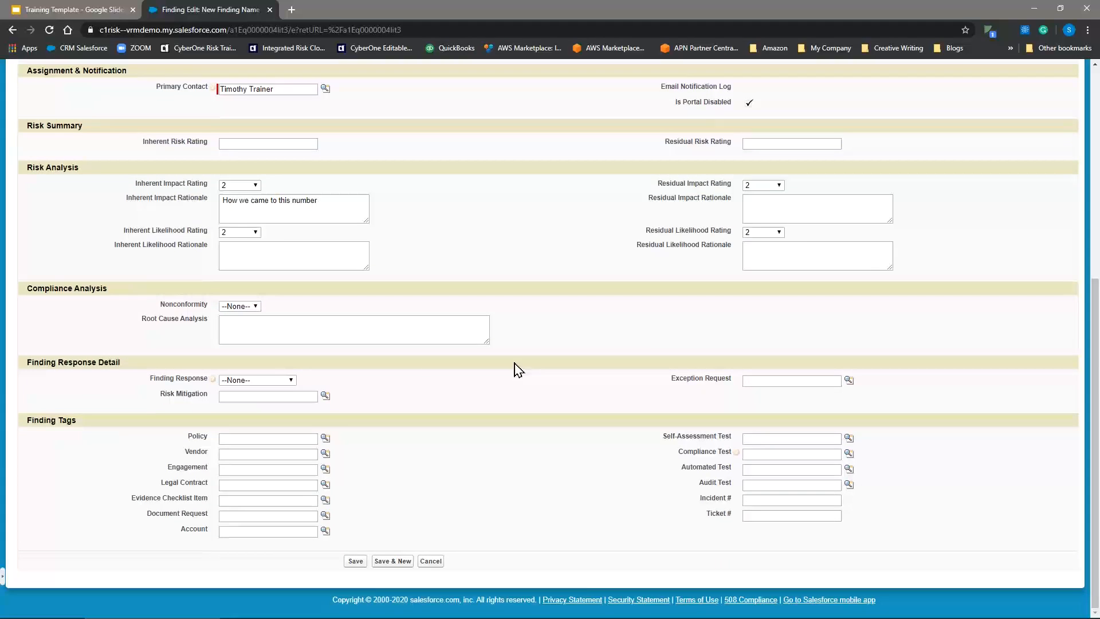
pyautogui.click(279, 381)
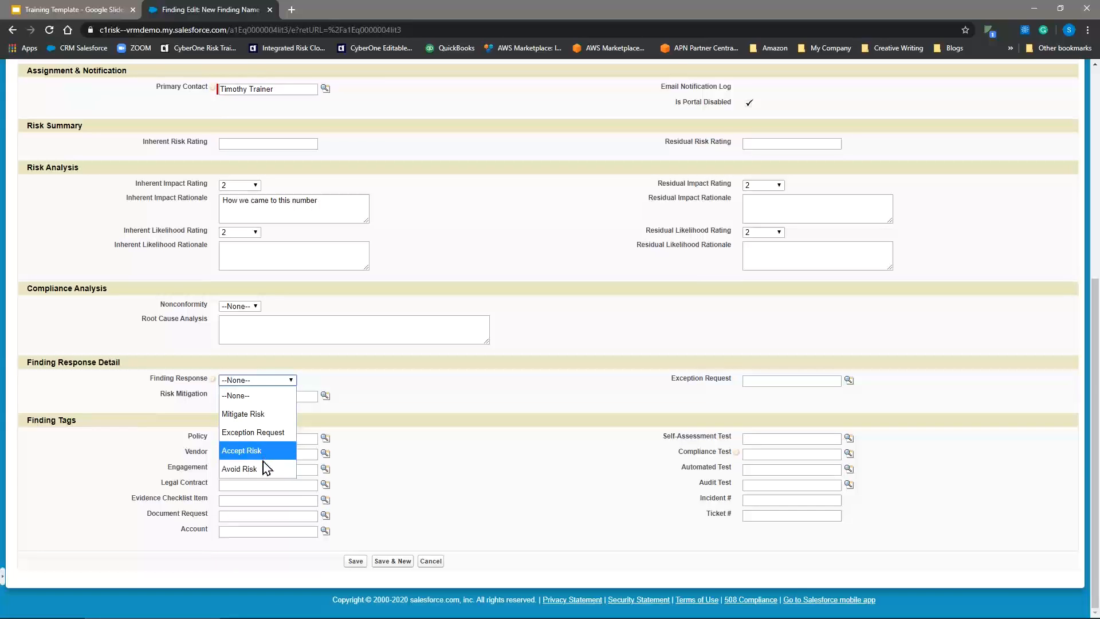
pyautogui.click(448, 403)
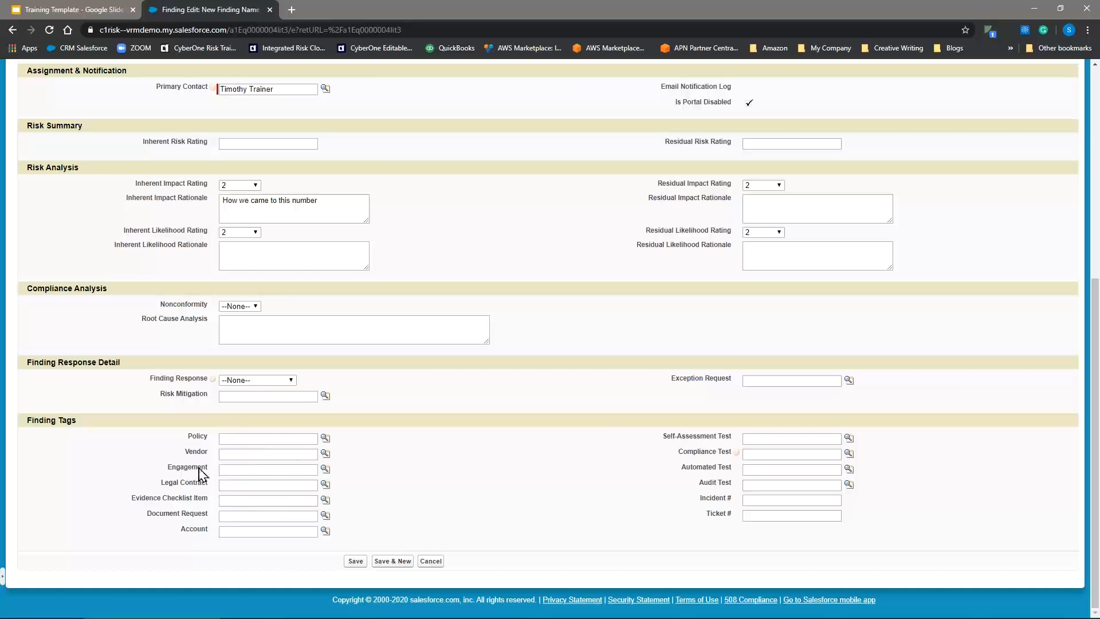
# Step: Tag the finding with the vendor ACME and save the finding
pyautogui.scroll(1, 501, 238)
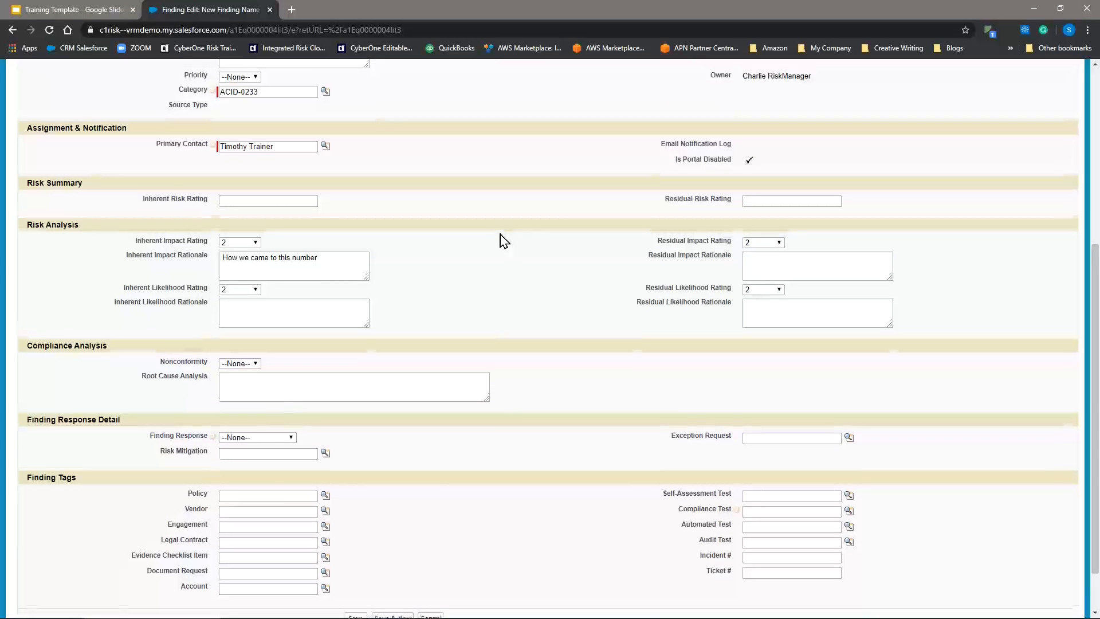
pyautogui.scroll(-1, 501, 237)
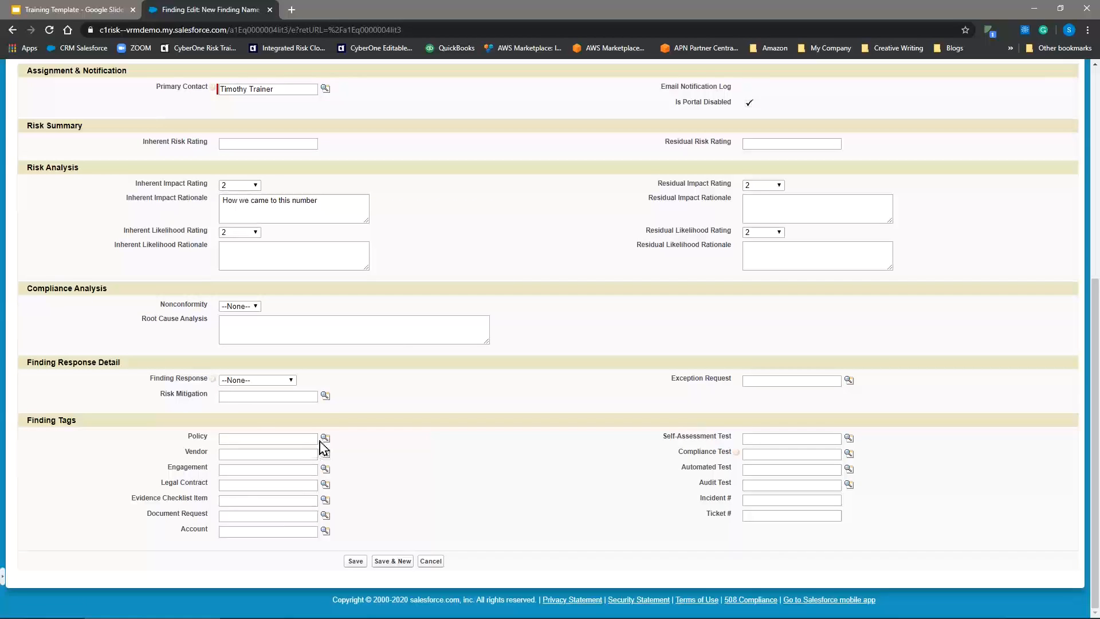
pyautogui.click(325, 453)
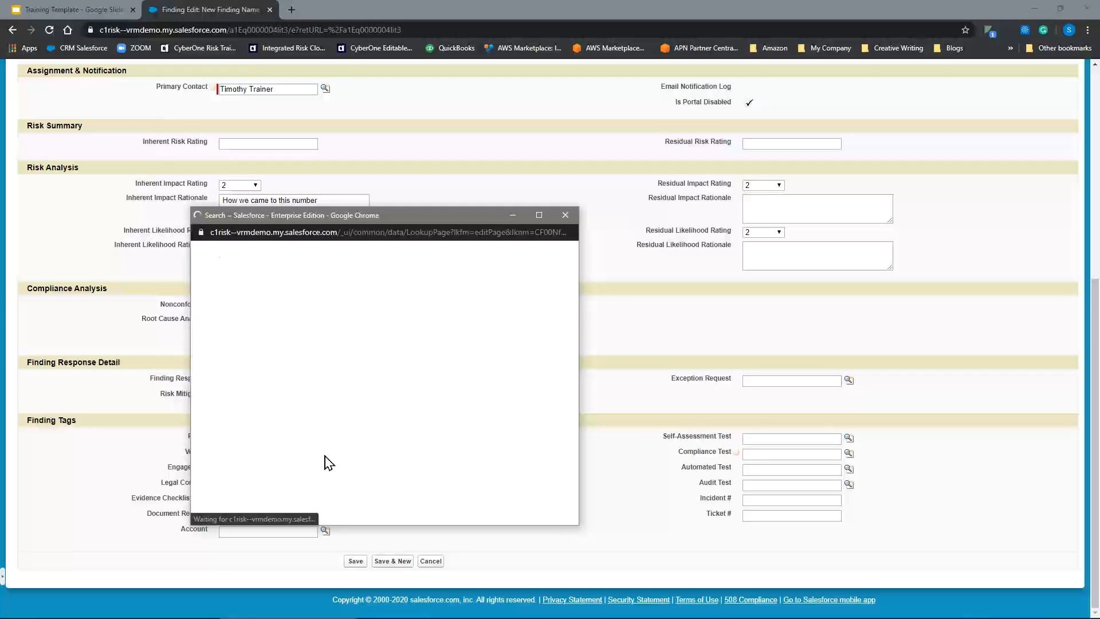
pyautogui.click(212, 382)
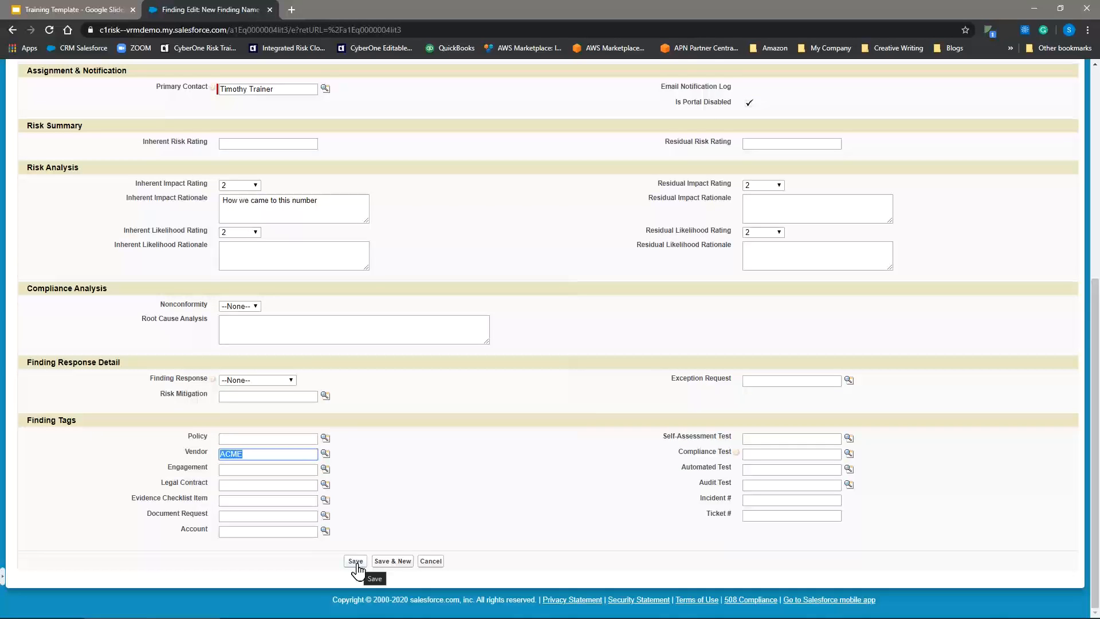
pyautogui.click(356, 561)
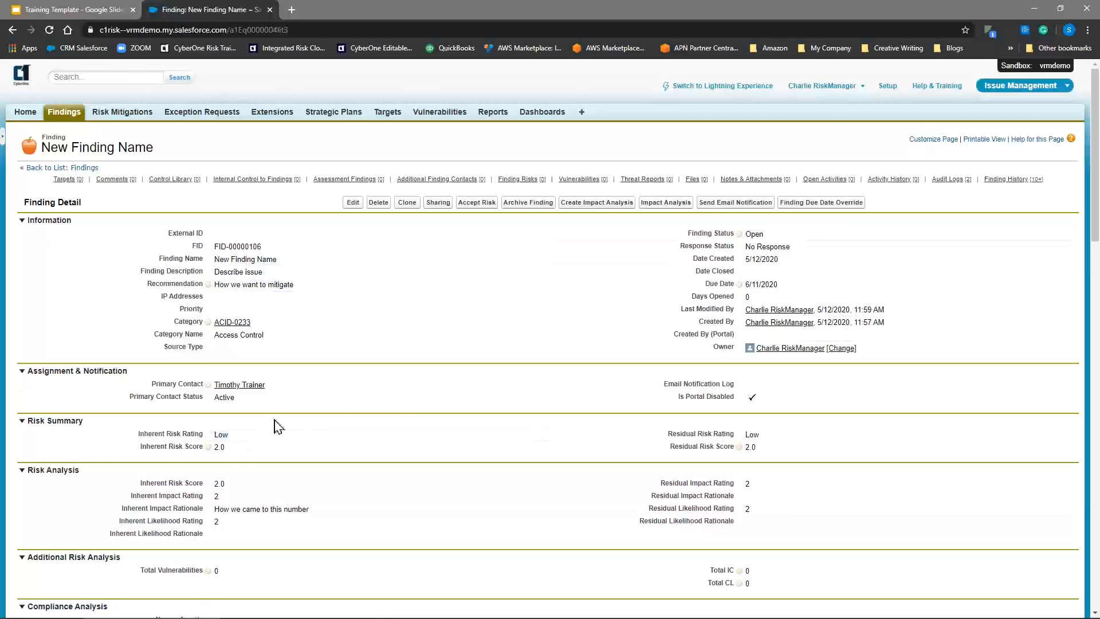
pyautogui.scroll(-2, 390, 365)
pyautogui.scroll(-1, 390, 364)
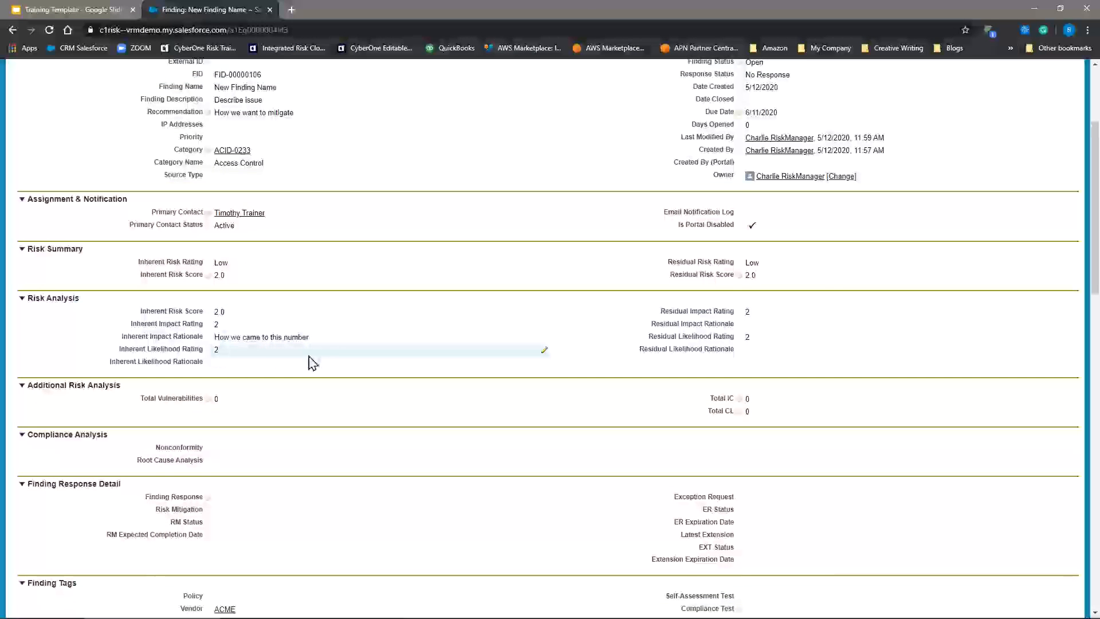
# Step: Review the saved finding's details and send its email notification to the primary contact
pyautogui.scroll(-2, 309, 361)
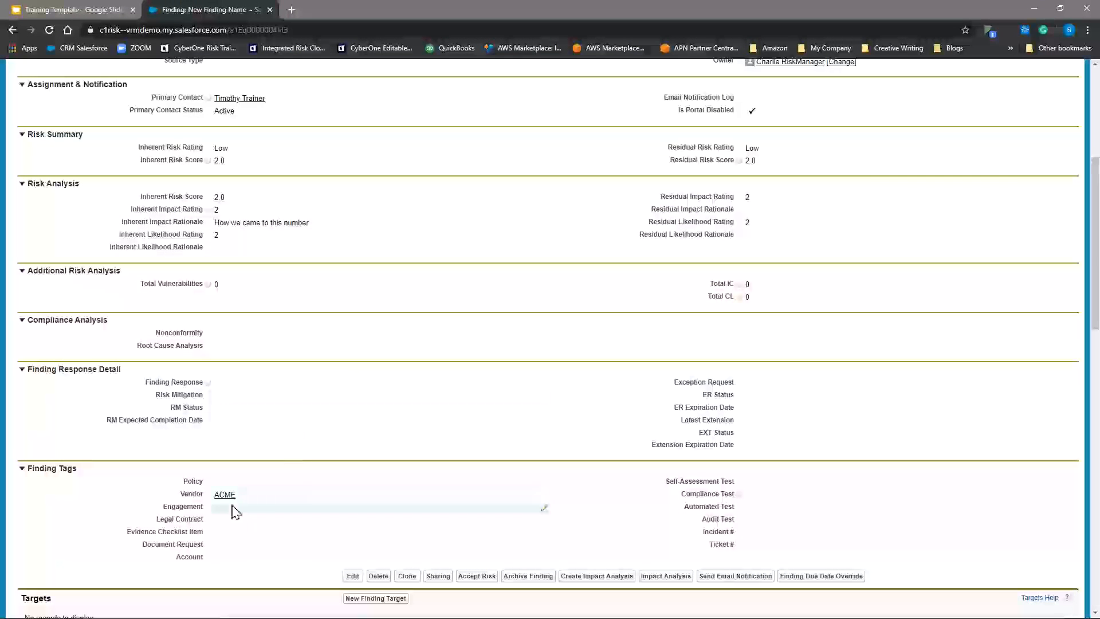
pyautogui.scroll(5, 335, 442)
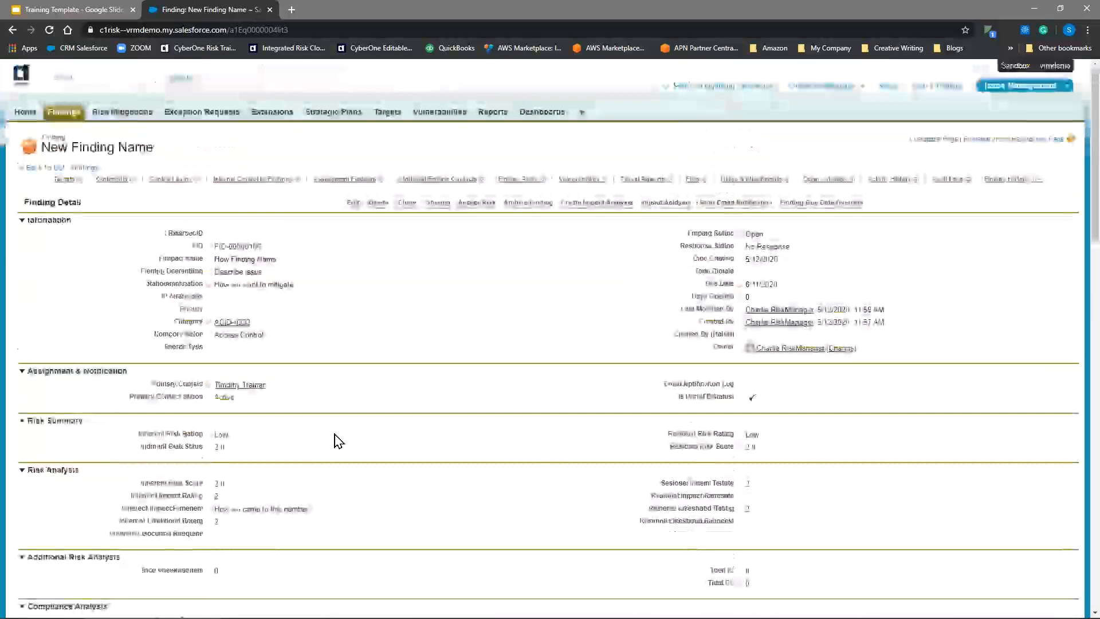
pyautogui.moveTo(241, 392)
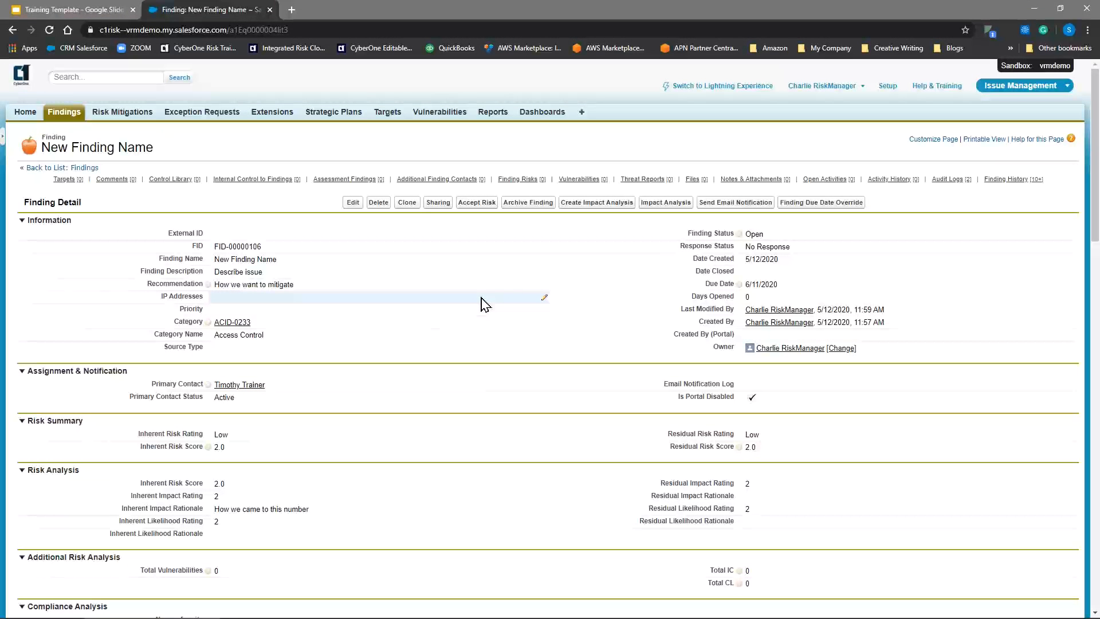
pyautogui.click(707, 209)
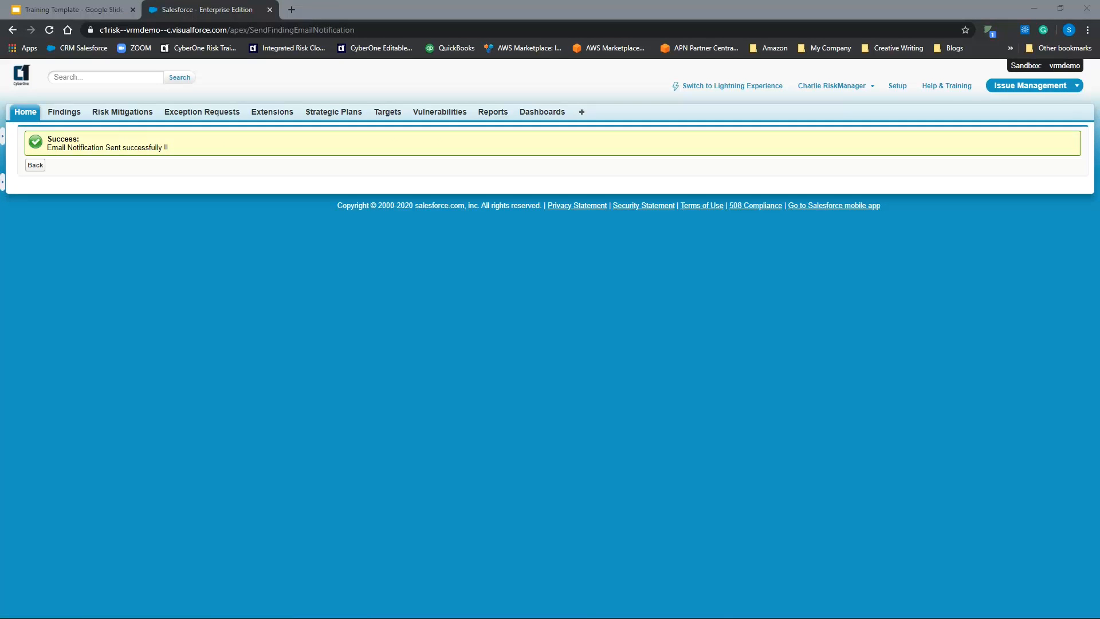
# Step: Switch to the contact's Gmail inbox, open the "Sandbox: Finding Notification Action Required" message and follow its link to the finding in the C1 Portal
pyautogui.moveTo(0, 171); pyautogui.dragTo(472, 120)
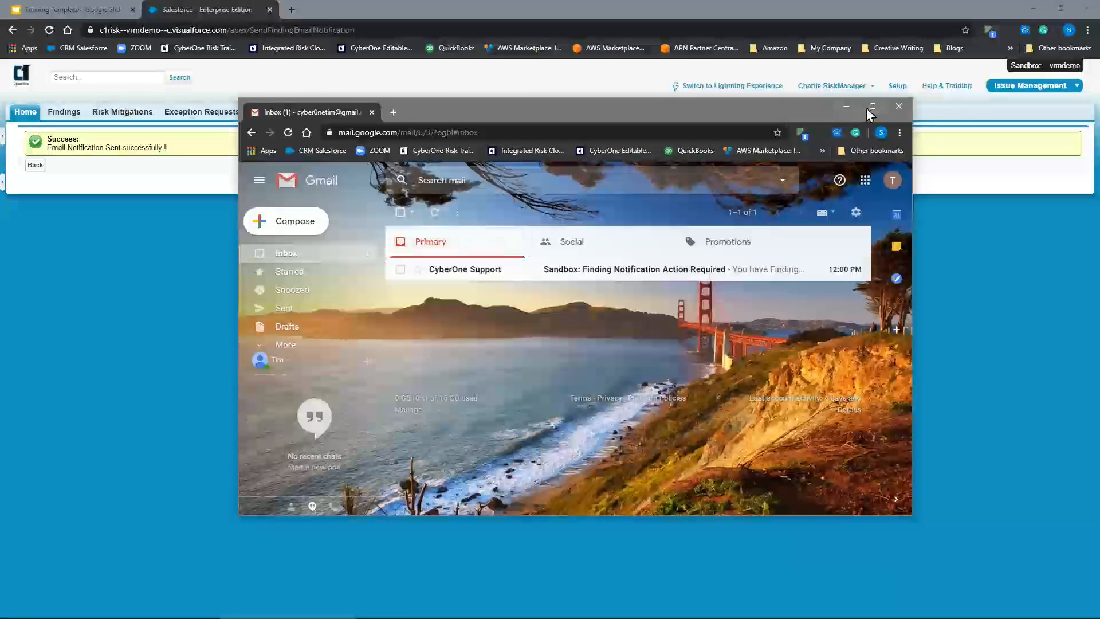
pyautogui.click(872, 107)
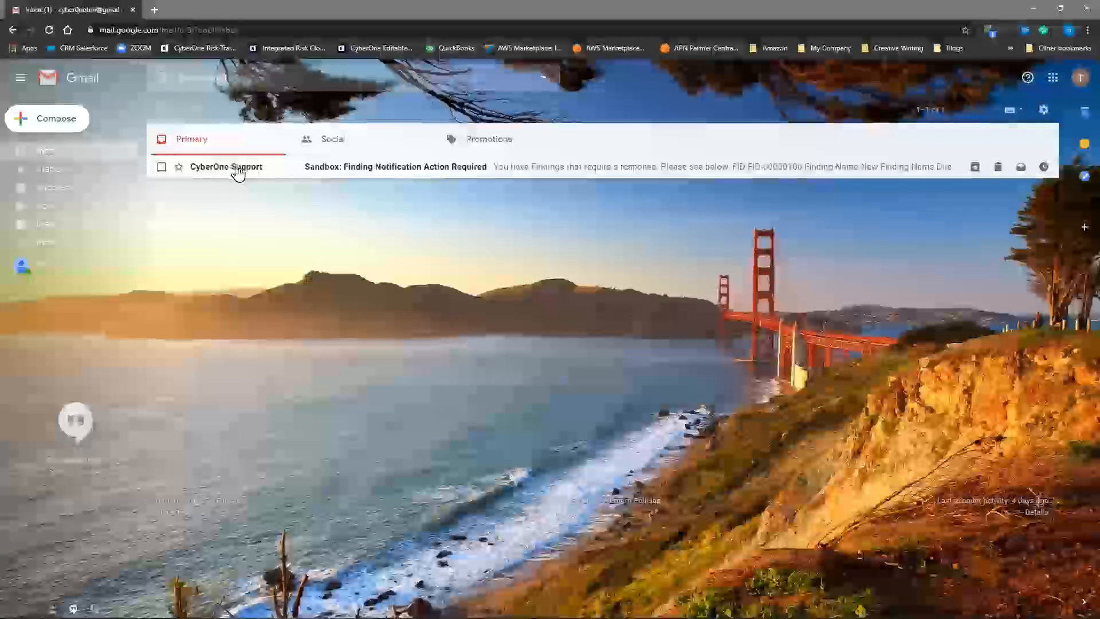
pyautogui.click(236, 170)
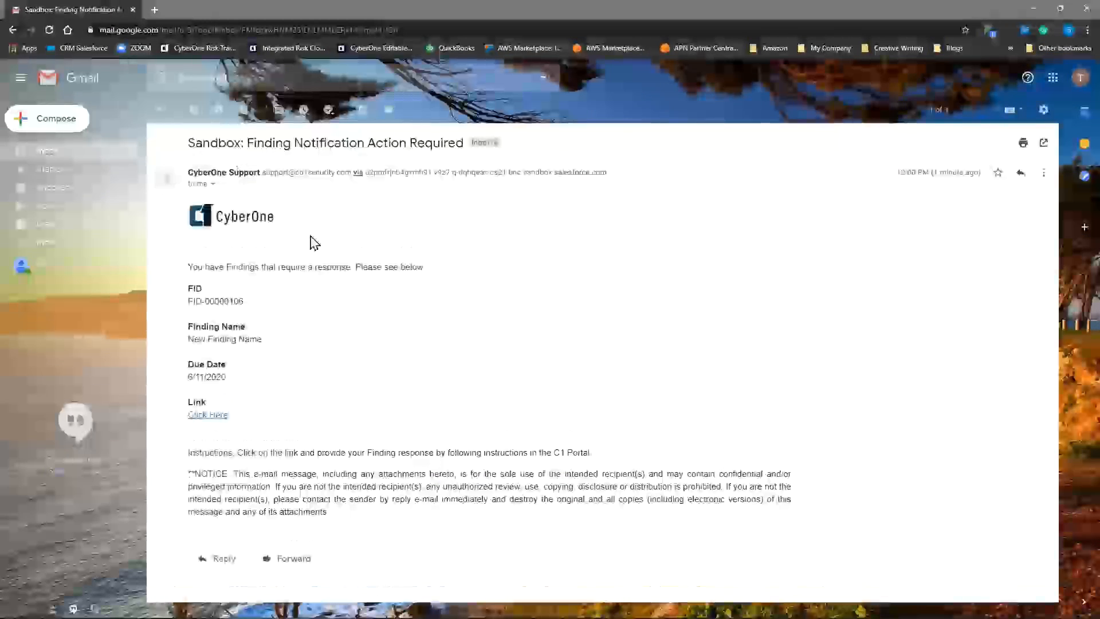
pyautogui.click(208, 415)
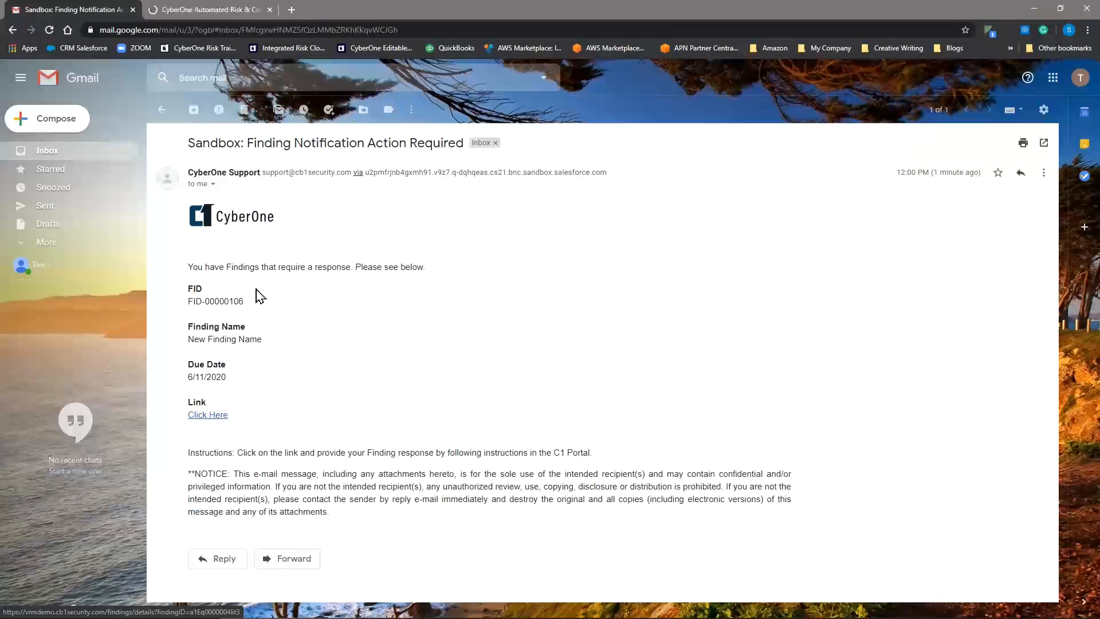
pyautogui.click(224, 9)
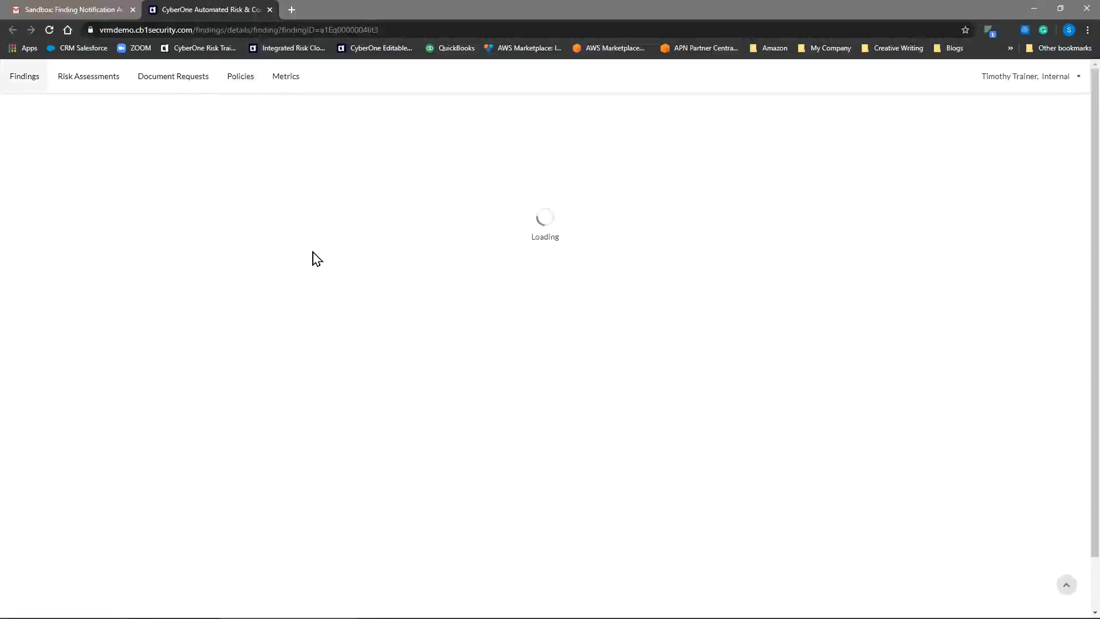